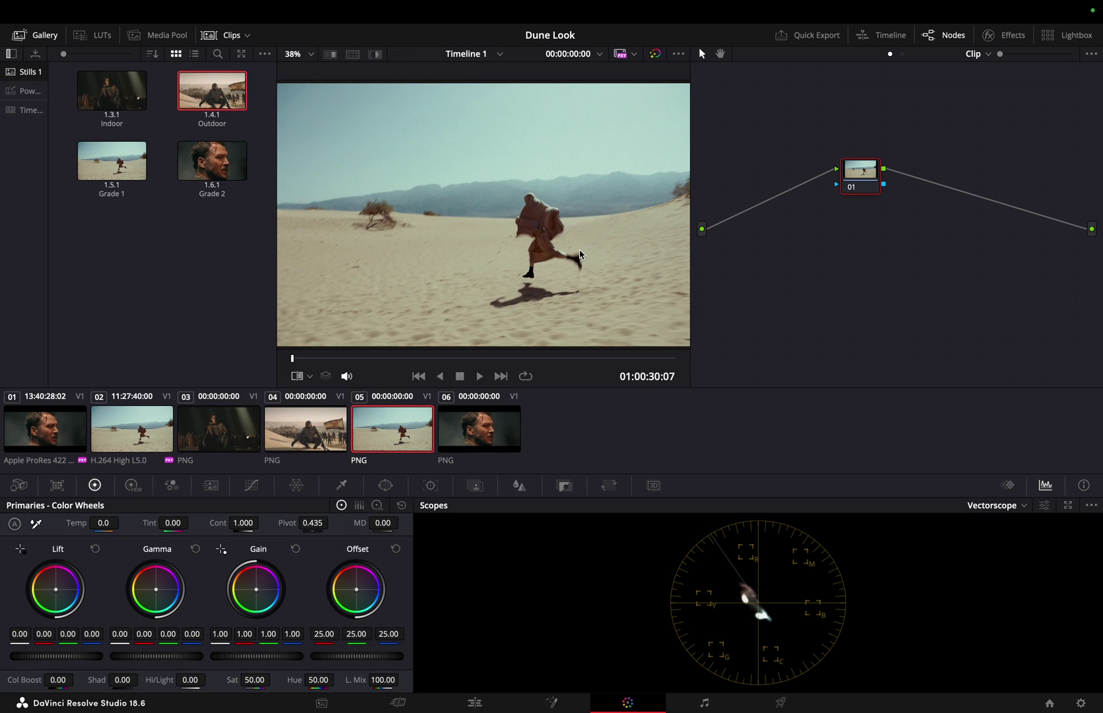
# Step: Show the Outdoor reference still as a wipe over the desert runner clip
pyautogui.doubleClick(221, 98)
# Step: Hide the gallery and briefly compare the clip side by side with the reference still
pyautogui.click(36, 35)
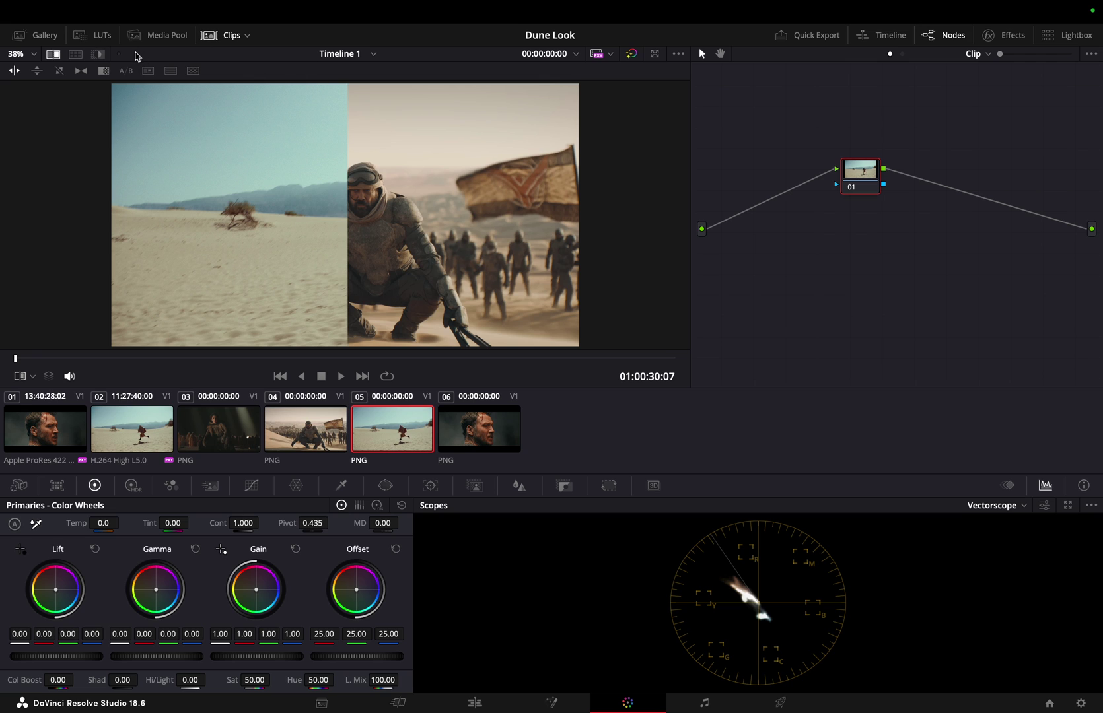
pyautogui.click(75, 54)
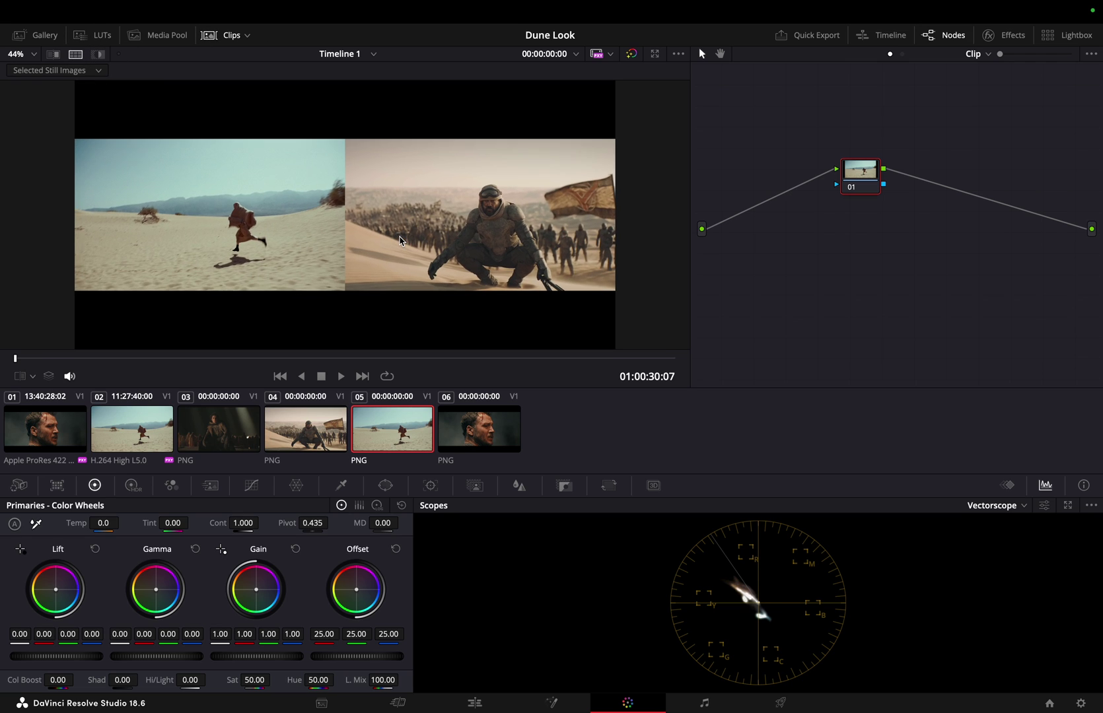
pyautogui.scroll(3, 400, 240)
pyautogui.scroll(-3, 399, 240)
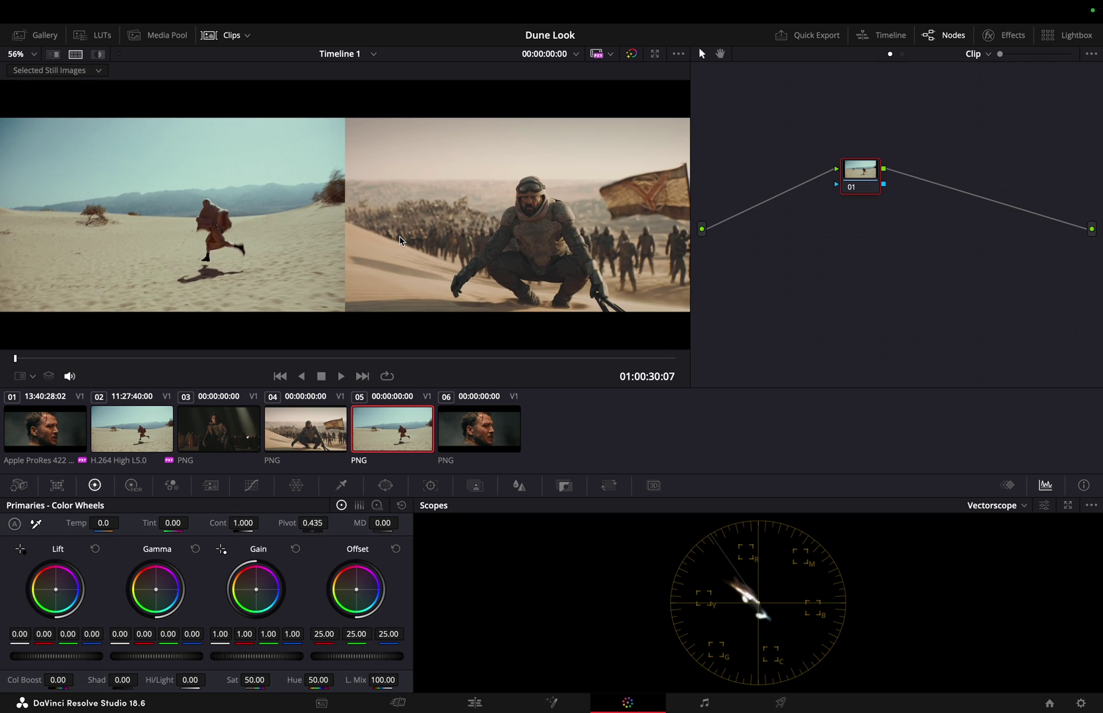
pyautogui.click(76, 54)
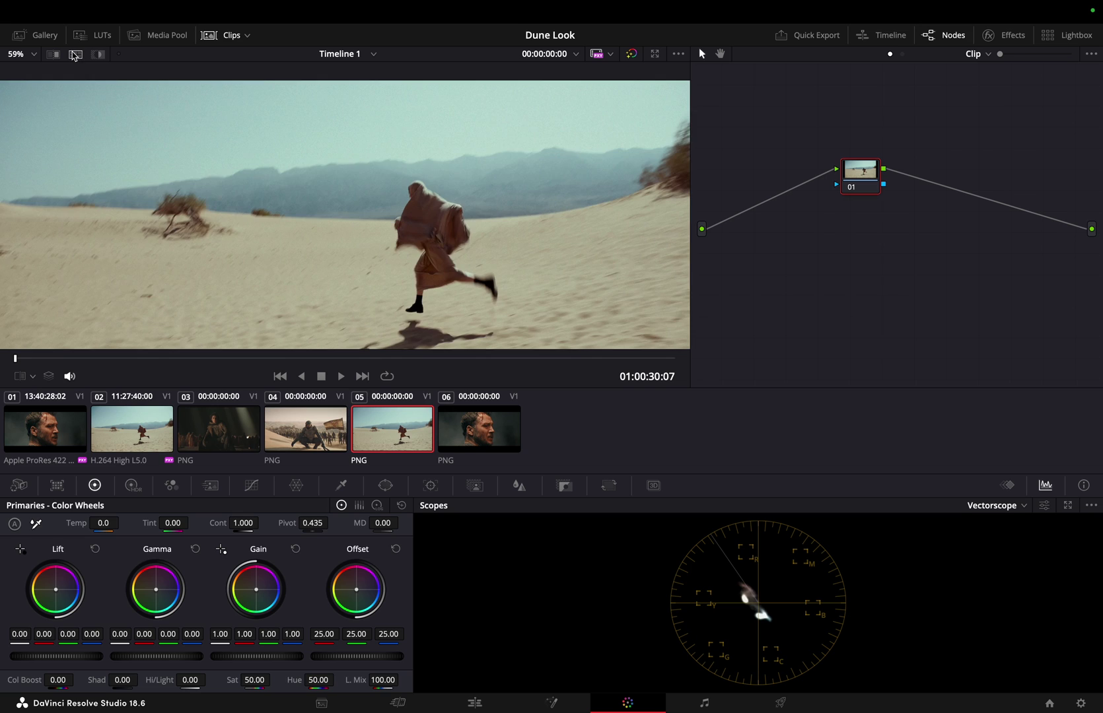
pyautogui.scroll(-3, 421, 161)
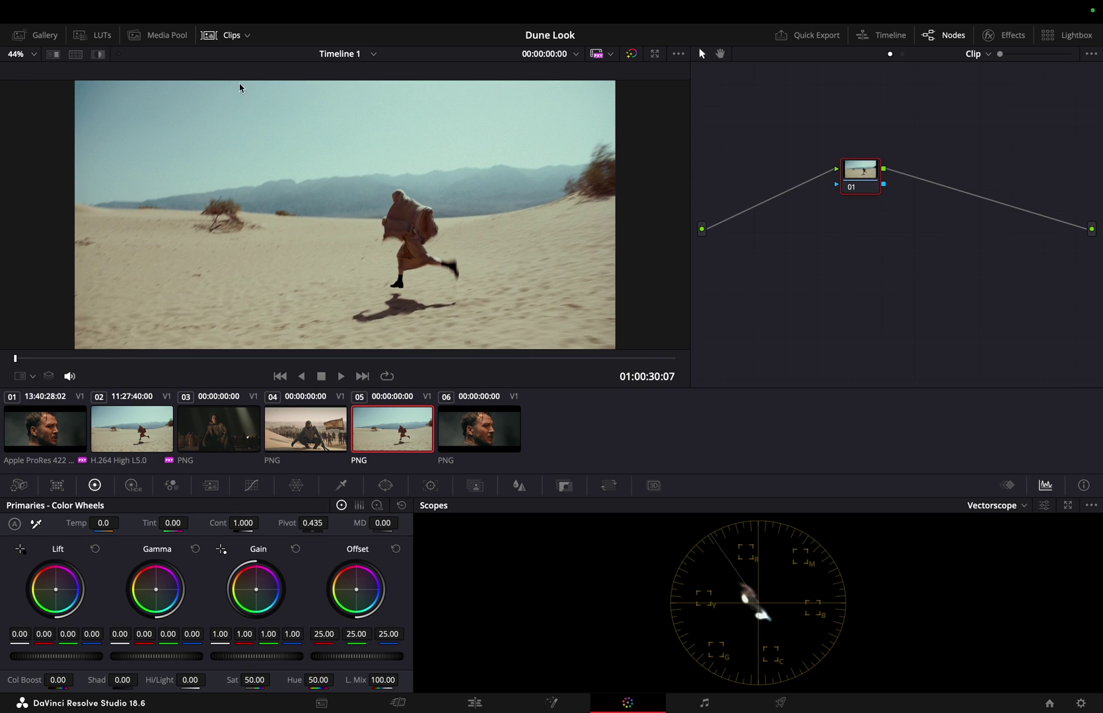
# Step: Apply the Juan - Rec709 LUT from the CinematiX collection to the current node
pyautogui.click(104, 36)
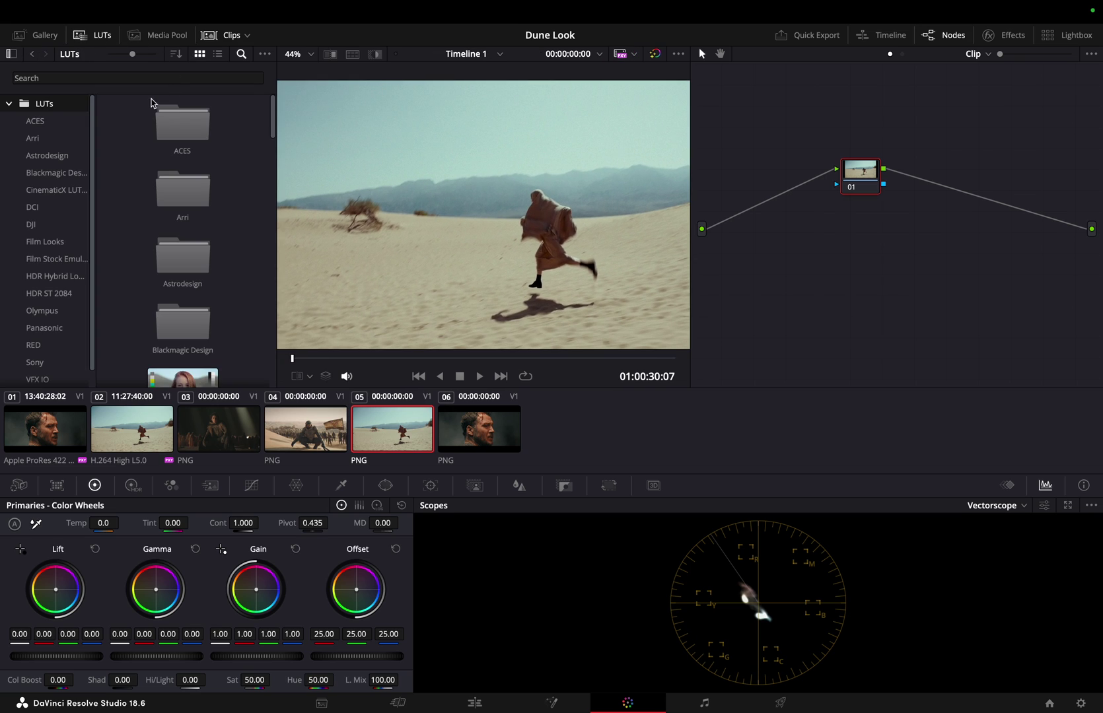
pyautogui.click(76, 191)
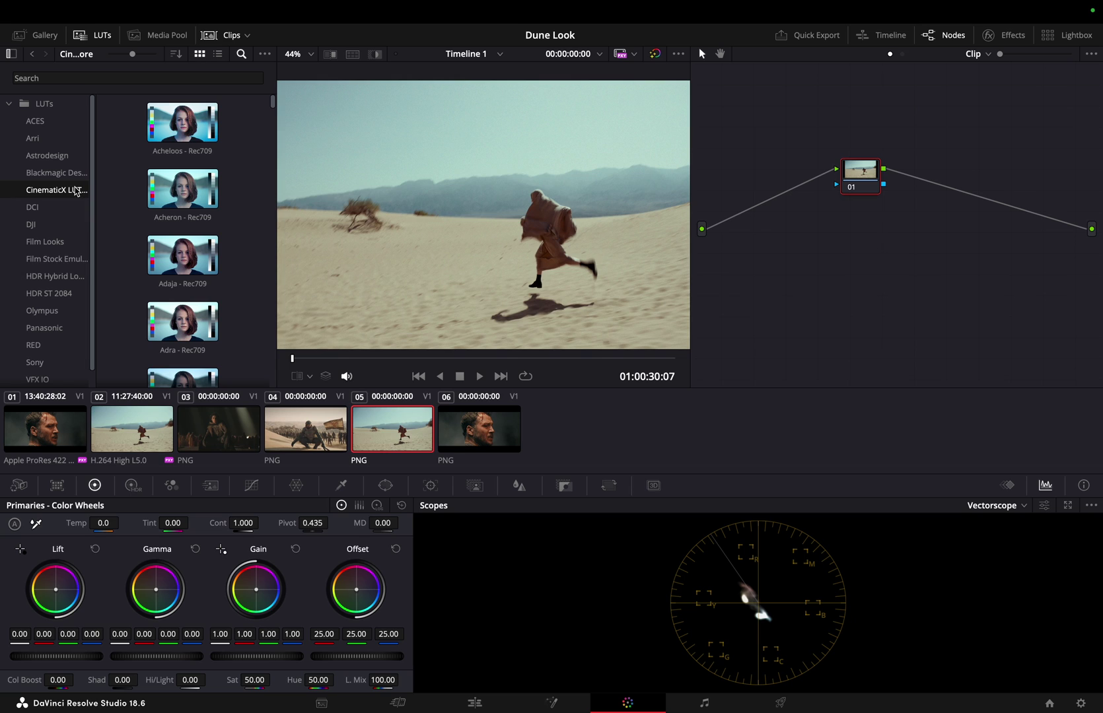
pyautogui.click(133, 79)
pyautogui.write('juan')
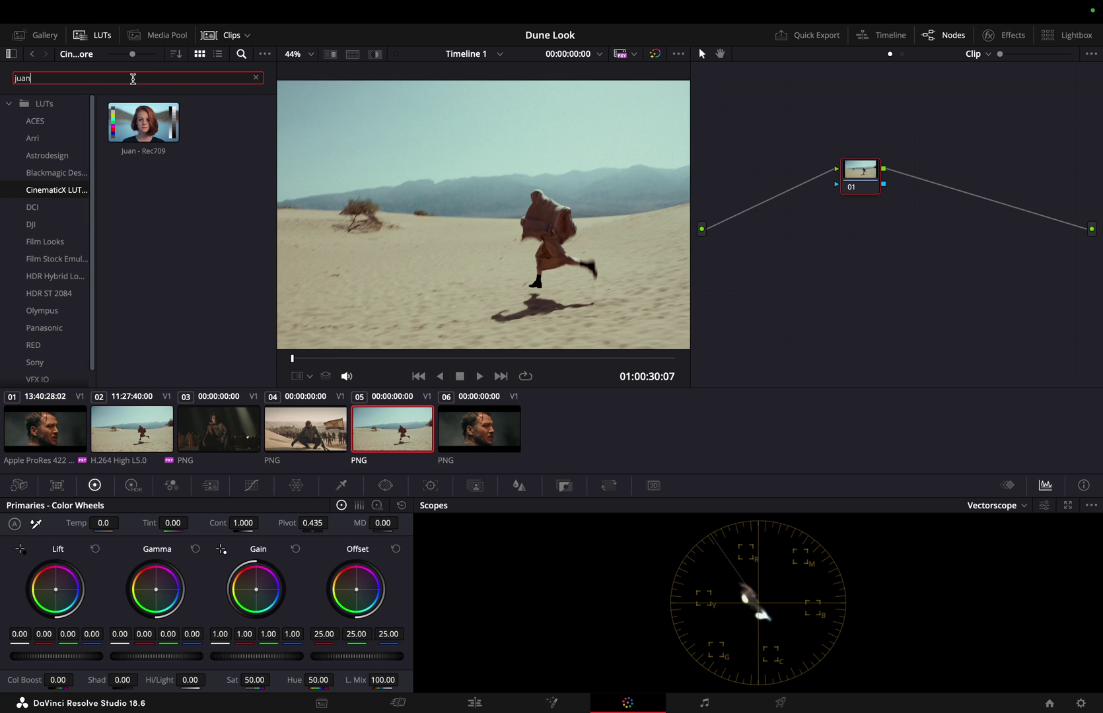
pyautogui.rightClick(158, 135)
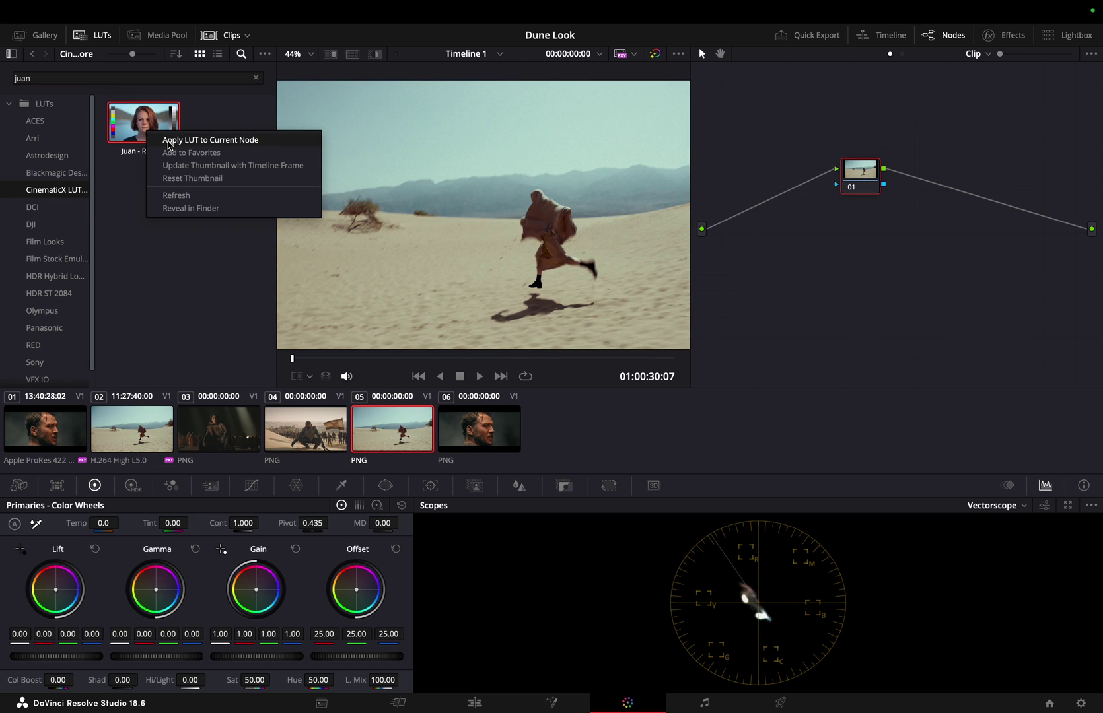
pyautogui.click(170, 141)
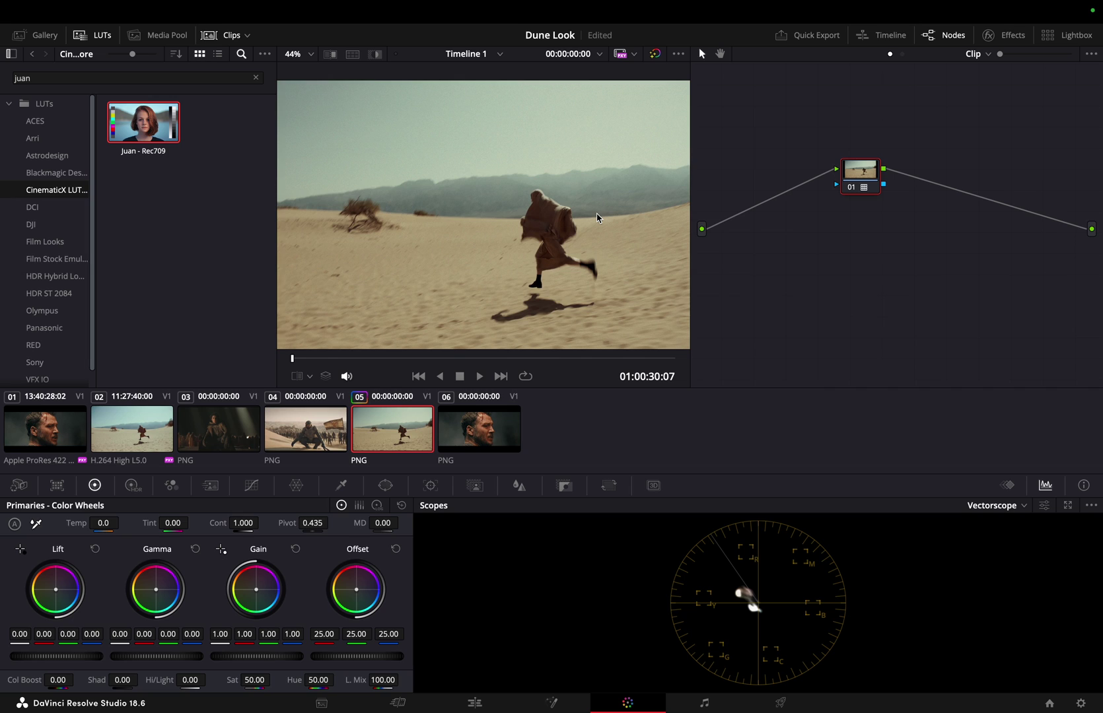
pyautogui.scroll(-3, 595, 220)
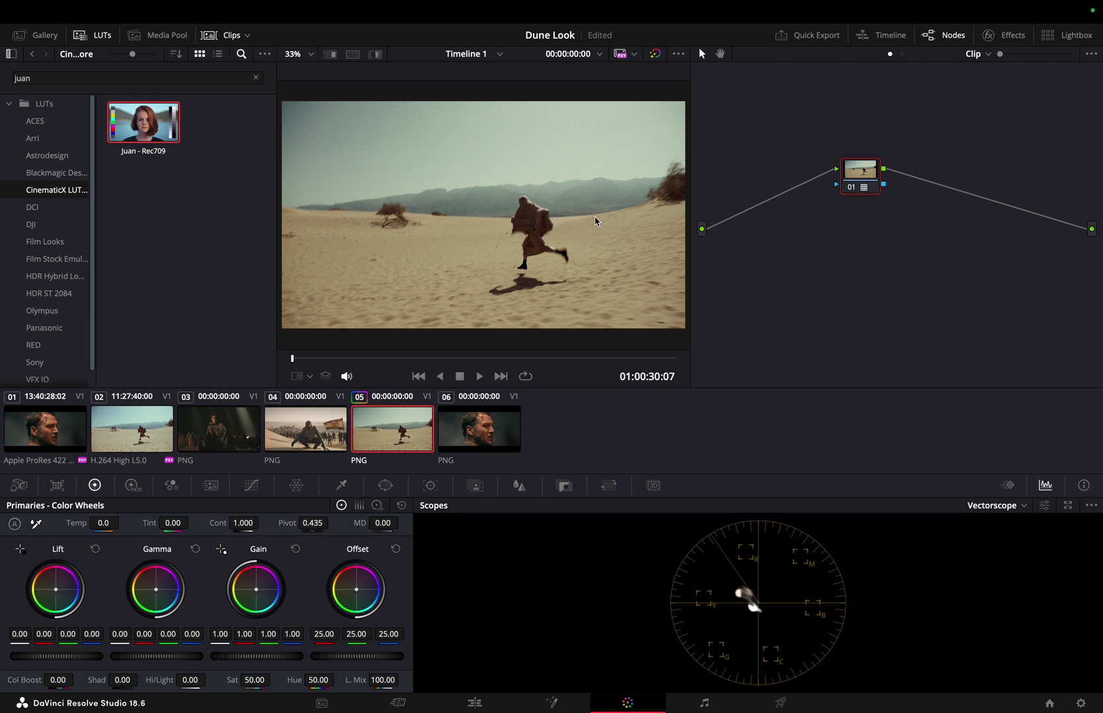
pyautogui.click(93, 35)
# Step: Show the reference still side by side and add a new node before the LUT node
pyautogui.click(53, 54)
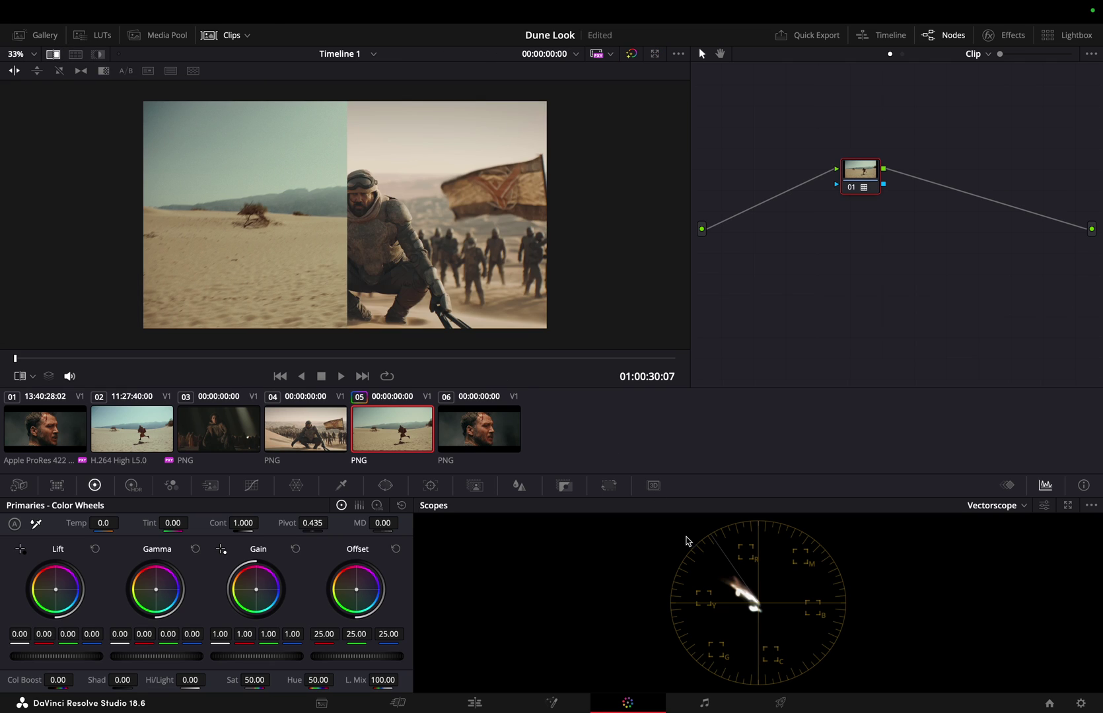
pyautogui.press('alt+super+w')
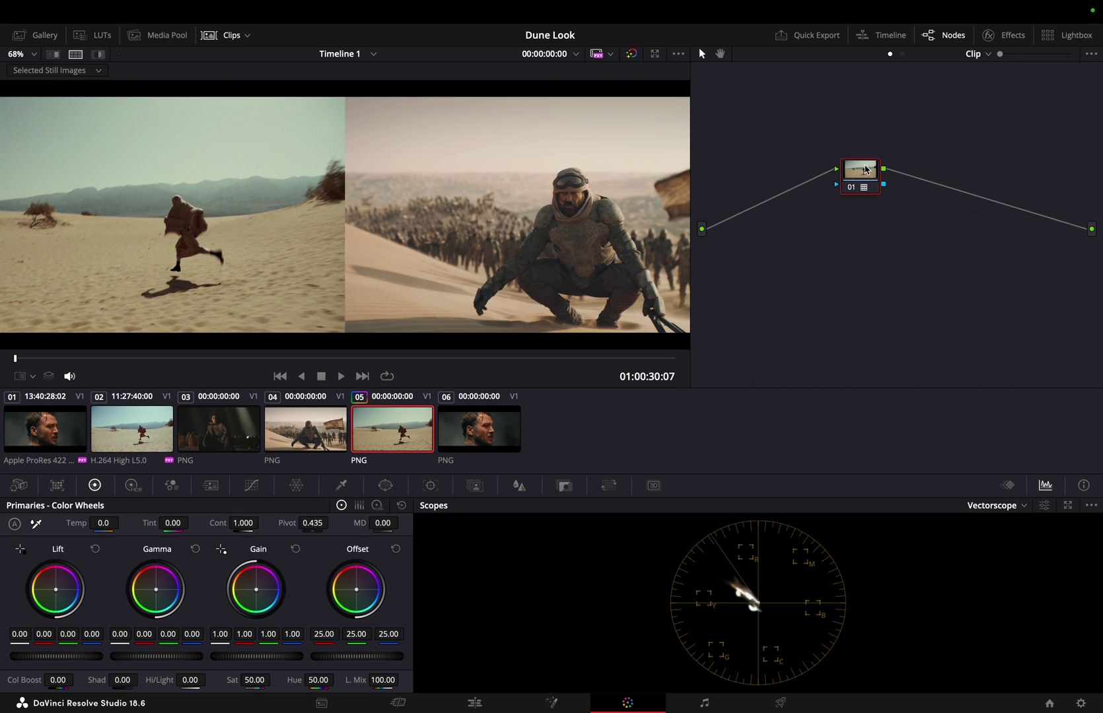
pyautogui.rightClick(866, 170)
pyautogui.click(897, 201)
pyautogui.rightClick(856, 177)
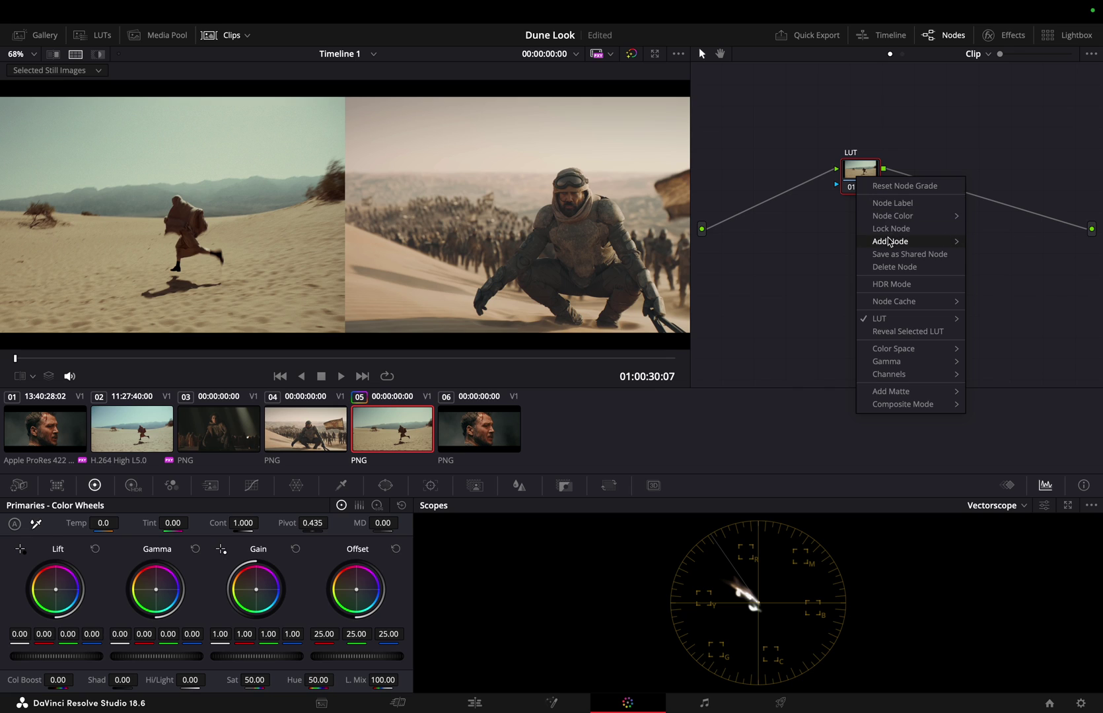
pyautogui.moveTo(889, 241)
pyautogui.click(991, 258)
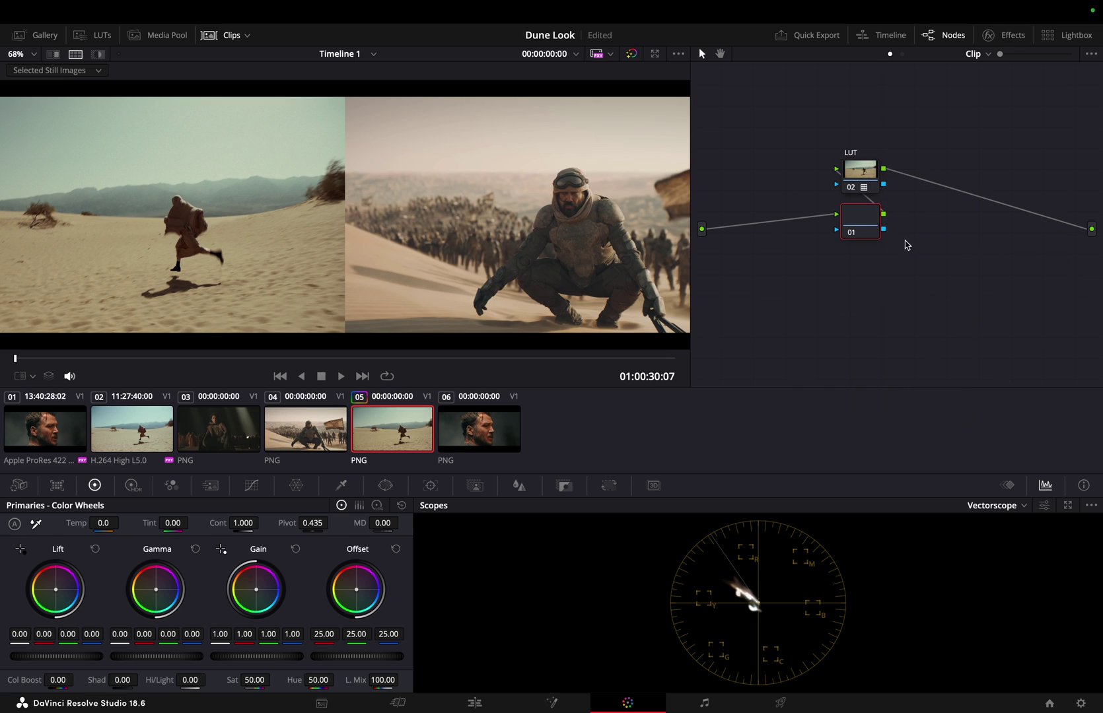
pyautogui.moveTo(868, 221); pyautogui.dragTo(827, 223)
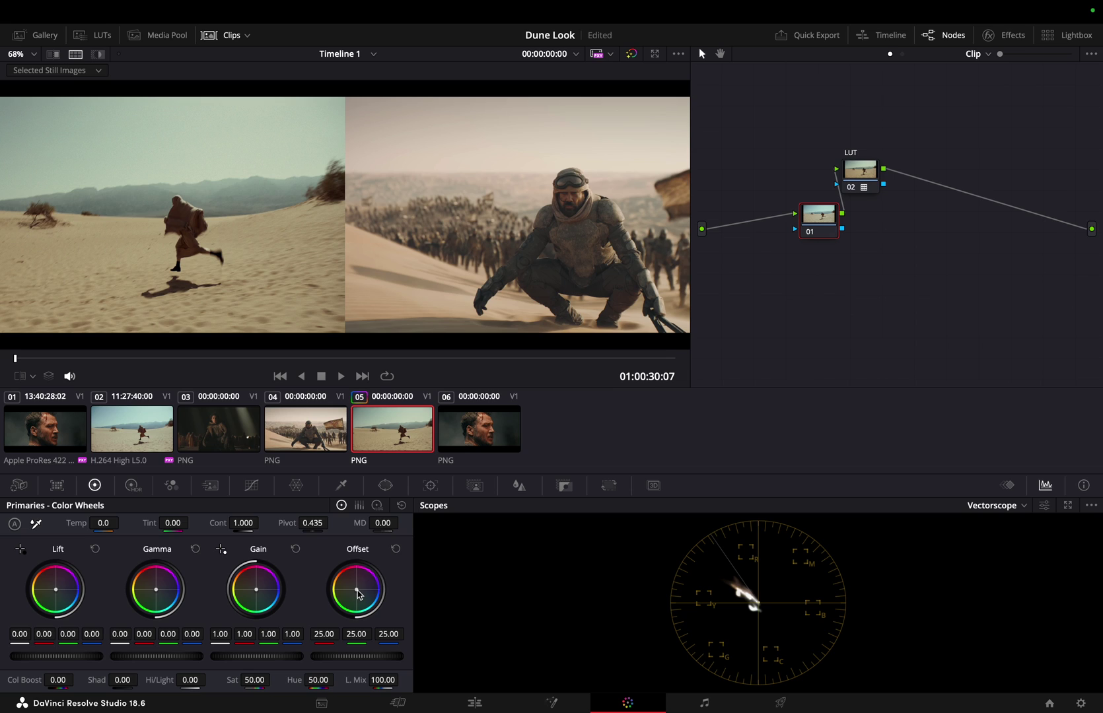
# Step: Shift the new node's Offset to 26.97, 22.72, 28.71 and check it against the bypassed original
pyautogui.moveTo(356, 589); pyautogui.dragTo(358, 587)
pyautogui.click(635, 59)
pyautogui.click(636, 59)
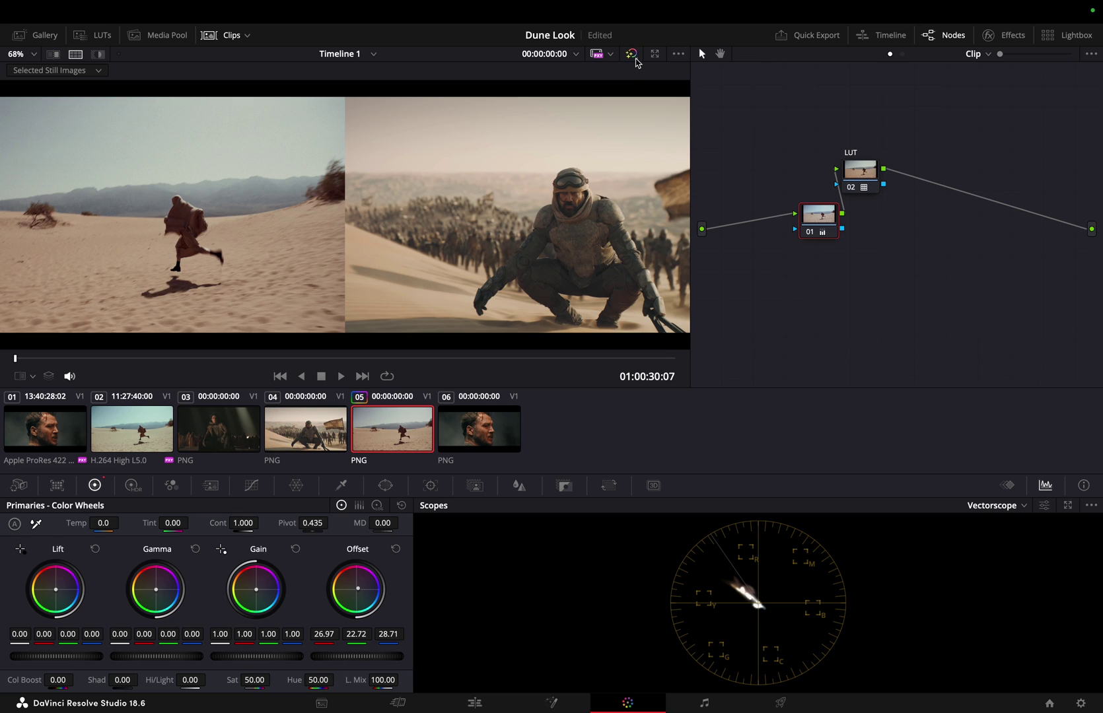
# Step: Label the balancing node 'Balance'
pyautogui.rightClick(811, 211)
pyautogui.click(846, 239)
pyautogui.write('Balance')
pyautogui.moveTo(819, 218); pyautogui.dragTo(811, 227)
# Step: Add a node before Balance and rotate hue 256 by -41.70 on its Hue vs Hue curve
pyautogui.rightClick(805, 224)
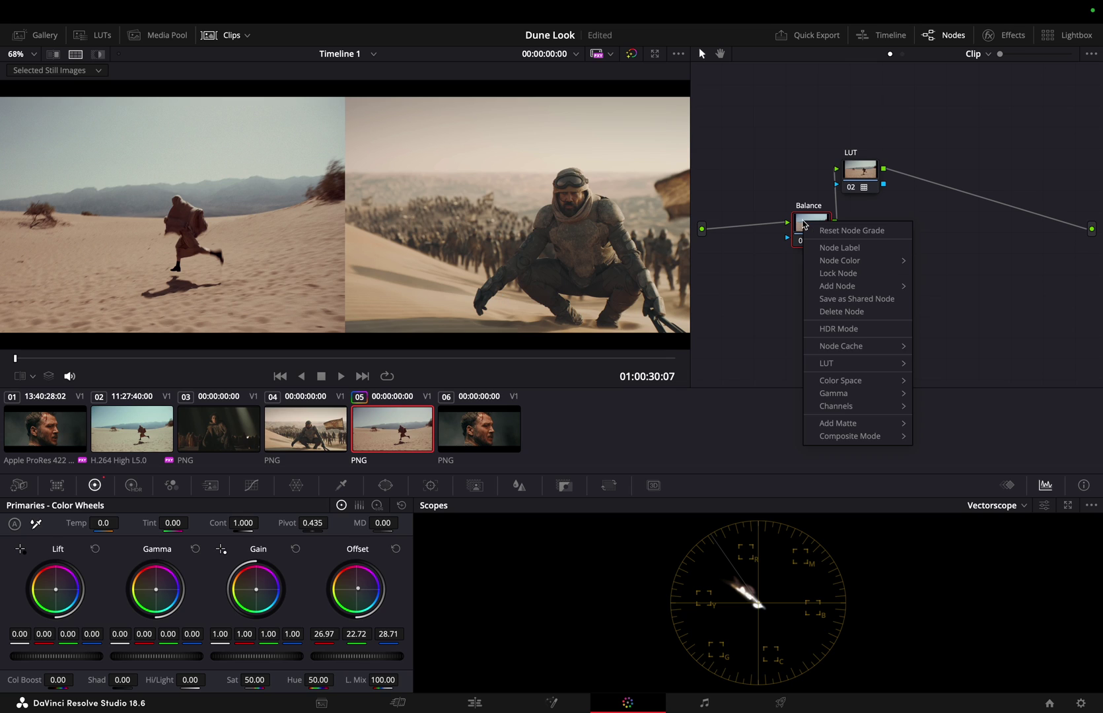
pyautogui.moveTo(852, 286)
pyautogui.click(933, 301)
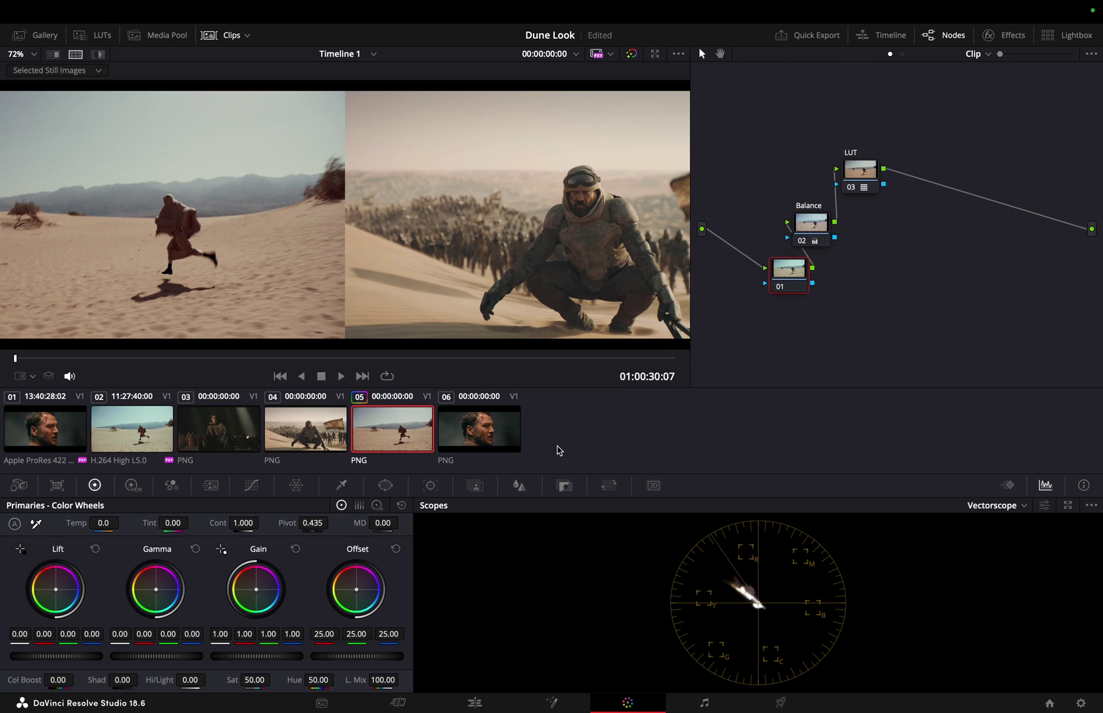
pyautogui.click(251, 486)
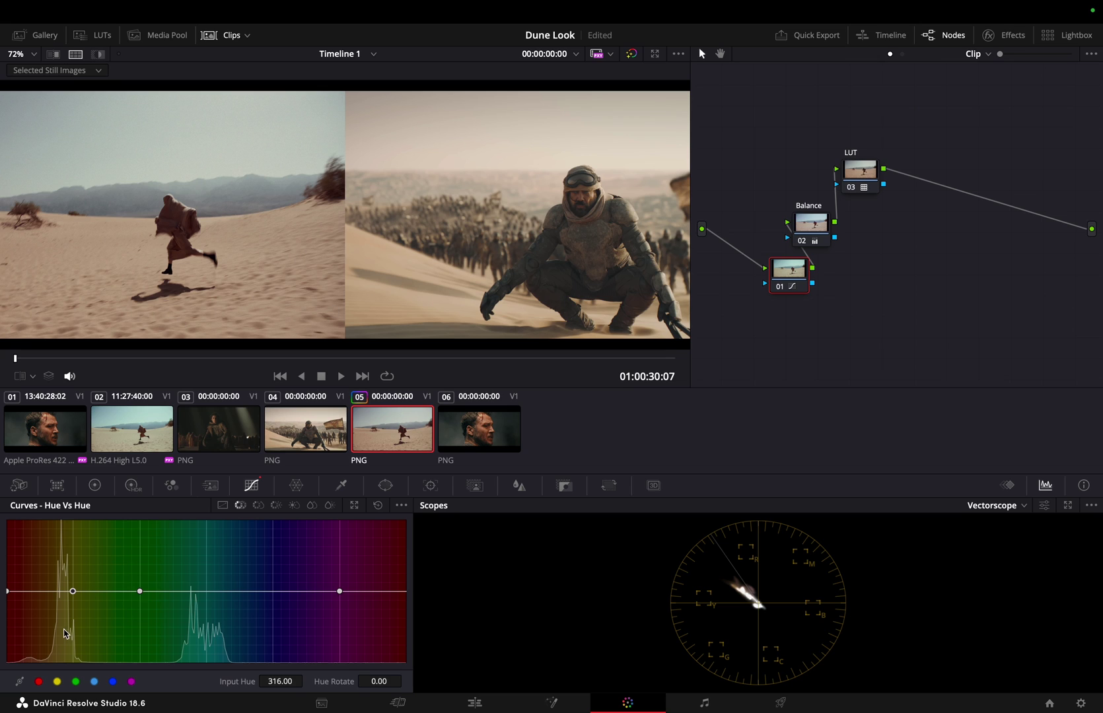
pyautogui.moveTo(73, 592); pyautogui.dragTo(73, 597)
pyautogui.moveTo(380, 682); pyautogui.dragTo(350, 681)
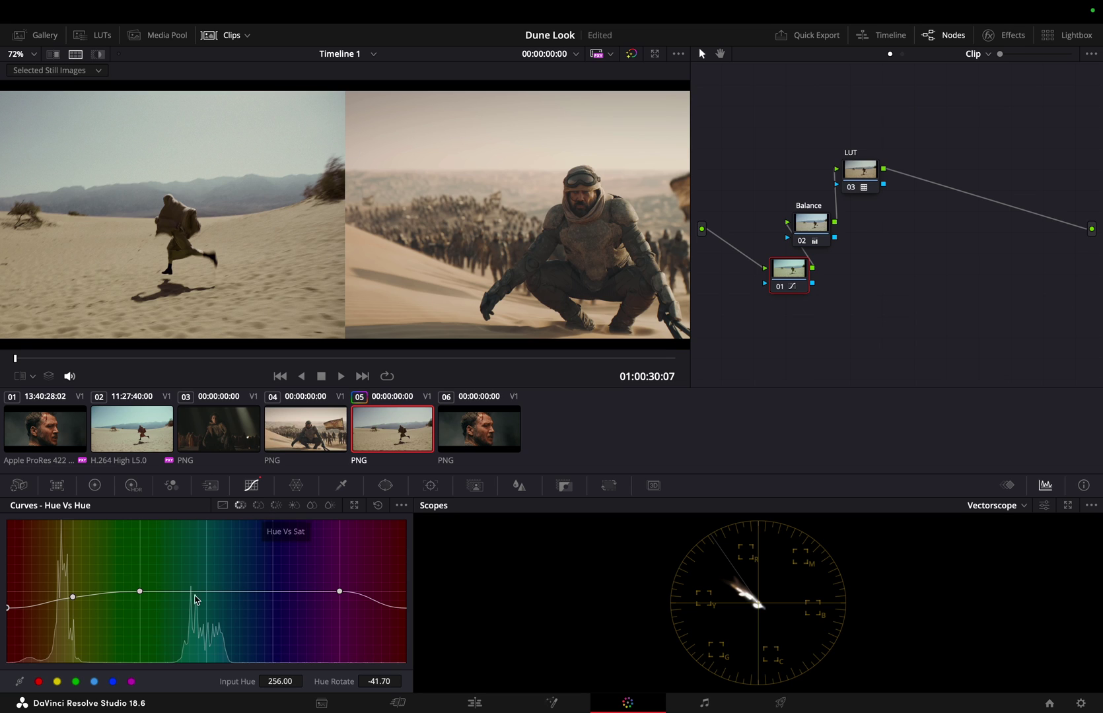
# Step: Halve the saturation of the teal hues on the Hue vs Sat curve
pyautogui.click(258, 505)
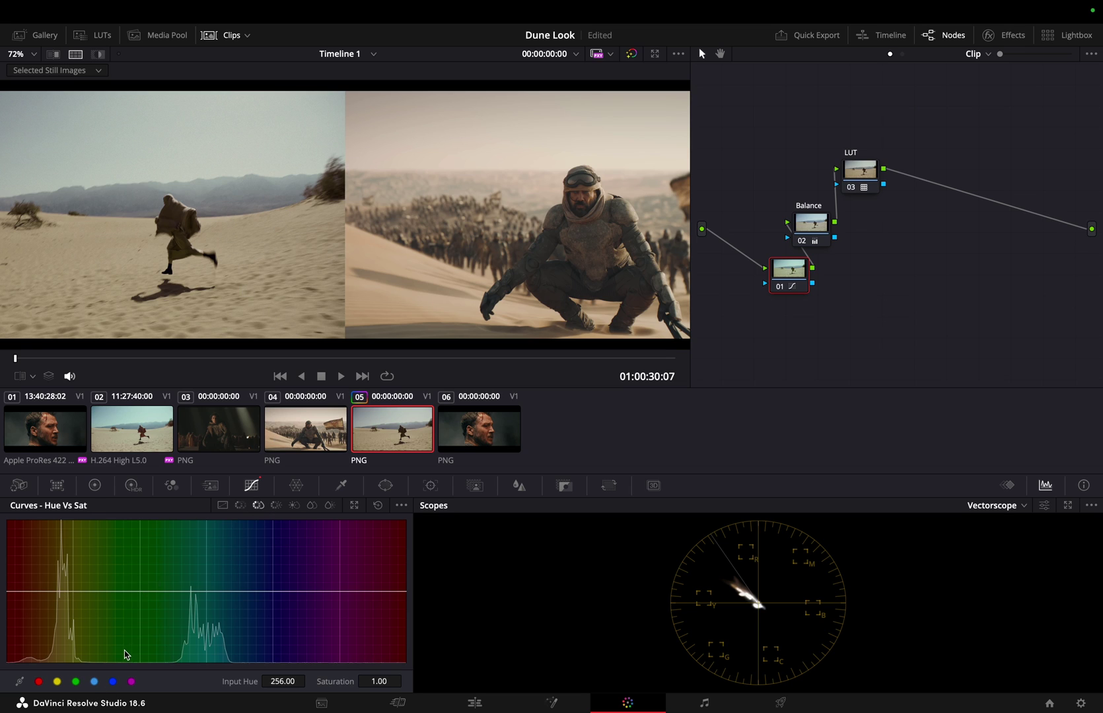
pyautogui.click(94, 681)
pyautogui.moveTo(388, 684); pyautogui.dragTo(362, 684)
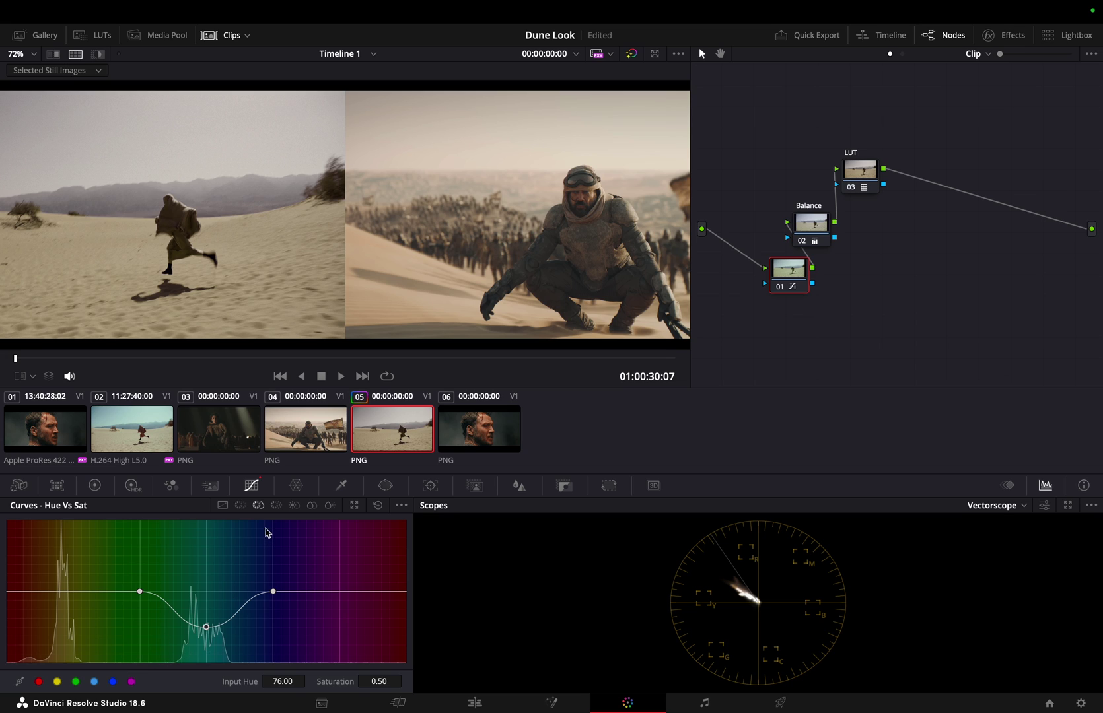
# Step: Rotate the yellowish hues around input hue 76 by about 44.6, then label the node Hue
pyautogui.click(240, 507)
pyautogui.click(95, 682)
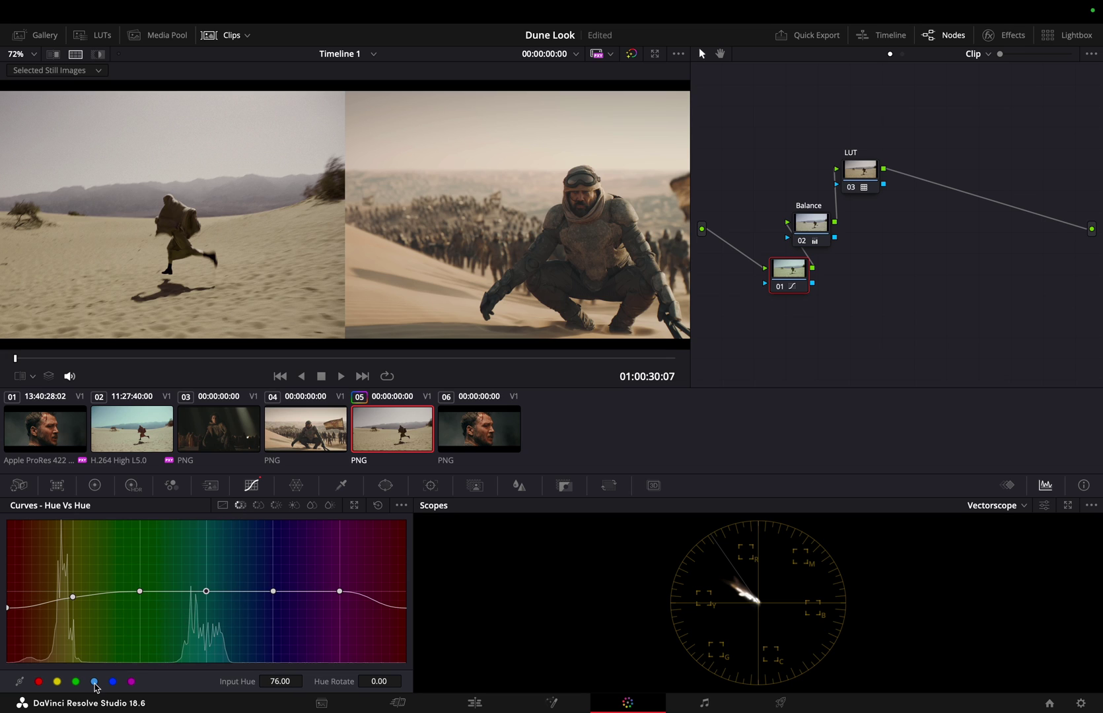
pyautogui.moveTo(379, 681); pyautogui.dragTo(412, 682)
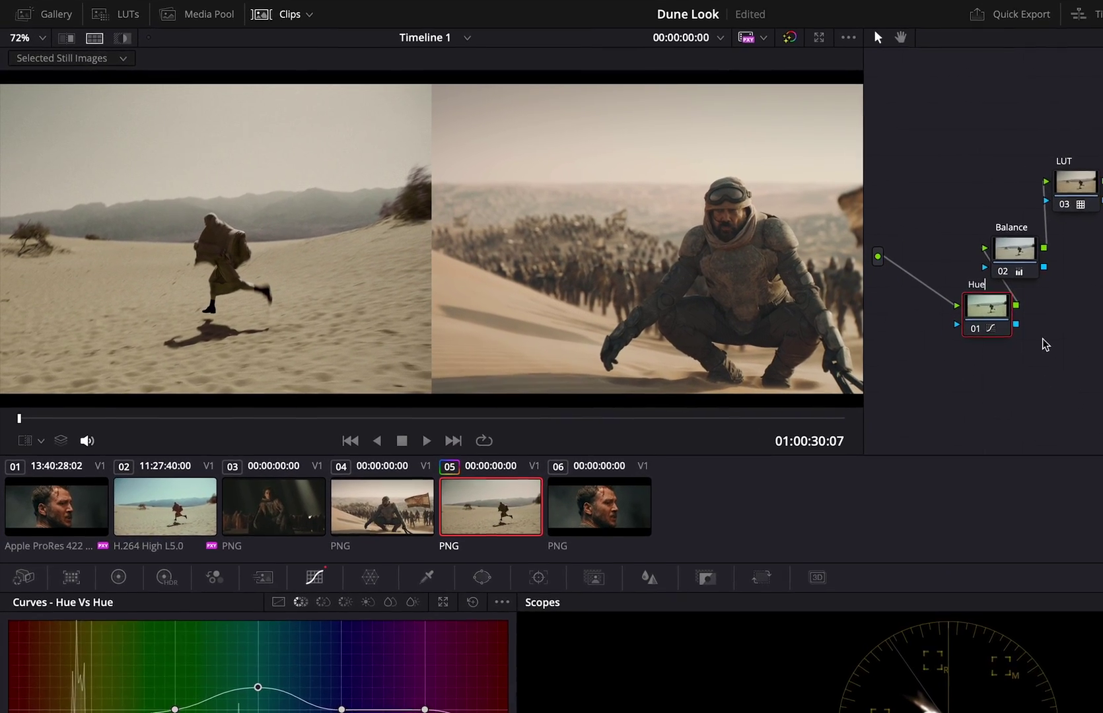
pyautogui.rightClick(788, 277)
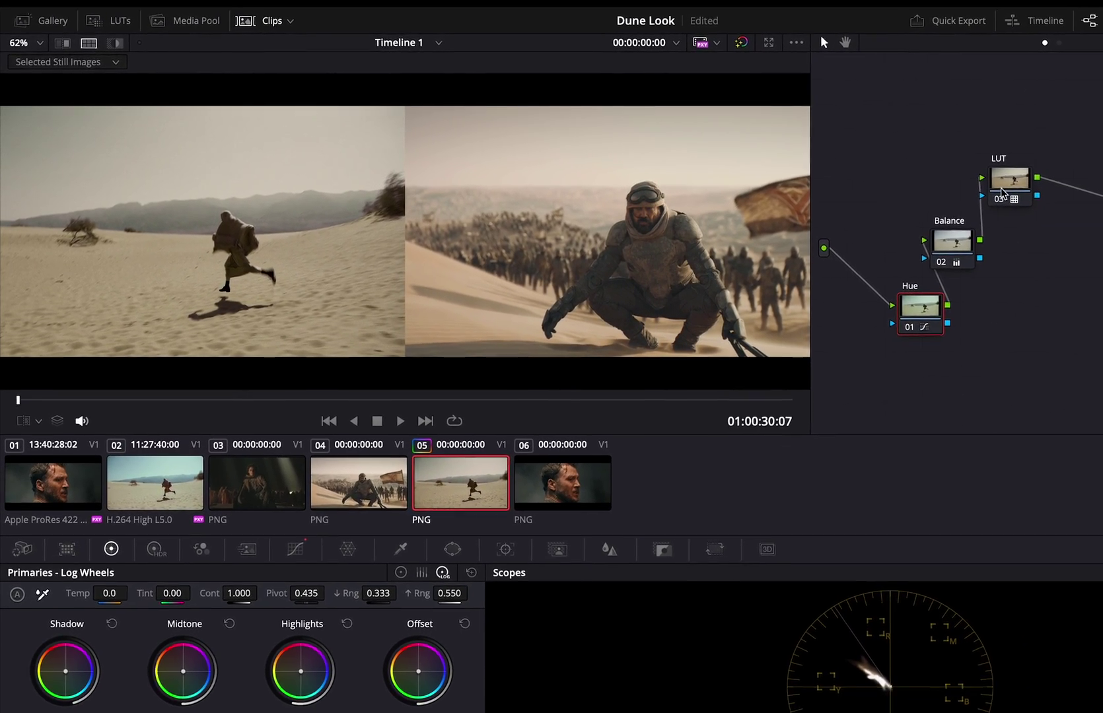
# Step: Insert a new node ahead of the LUT and tidy the nodes into a single row
pyautogui.rightClick(891, 180)
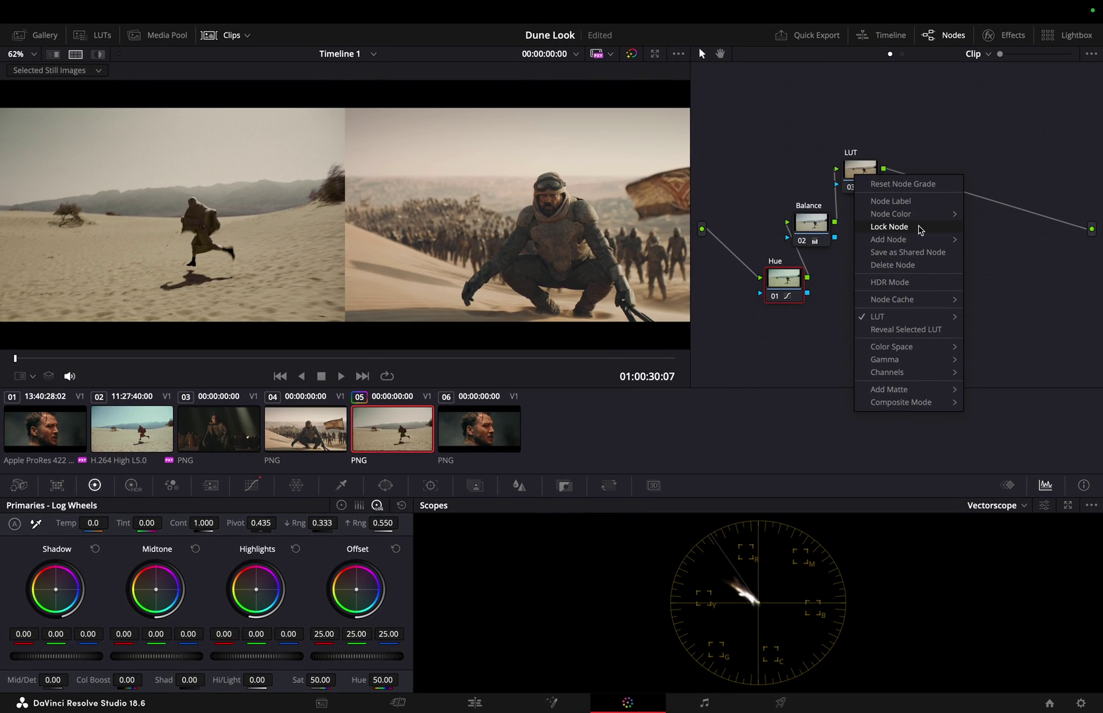
pyautogui.click(931, 244)
pyautogui.rightClick(866, 321)
pyautogui.click(918, 434)
# Step: Label the new node 'Fine Tune', warm its highlights slightly, and compare with grading bypassed
pyautogui.rightClick(941, 230)
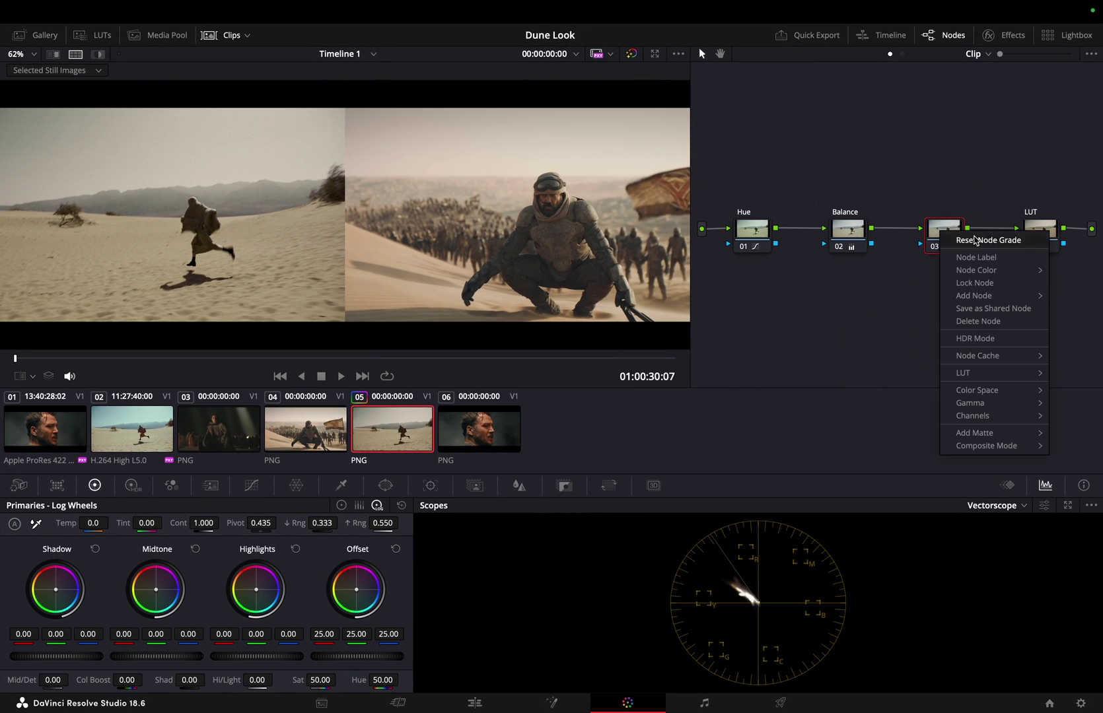
pyautogui.click(971, 246)
pyautogui.write('Fine Tune')
pyautogui.press('Return')
pyautogui.moveTo(266, 598); pyautogui.dragTo(264, 593)
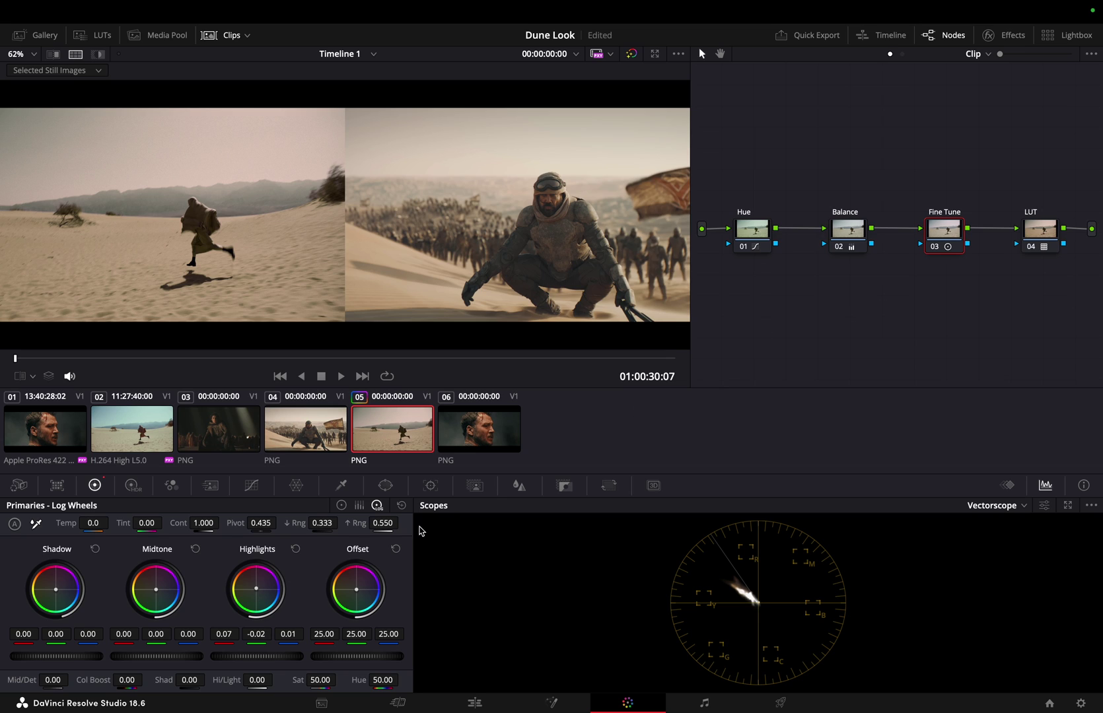
pyautogui.click(633, 55)
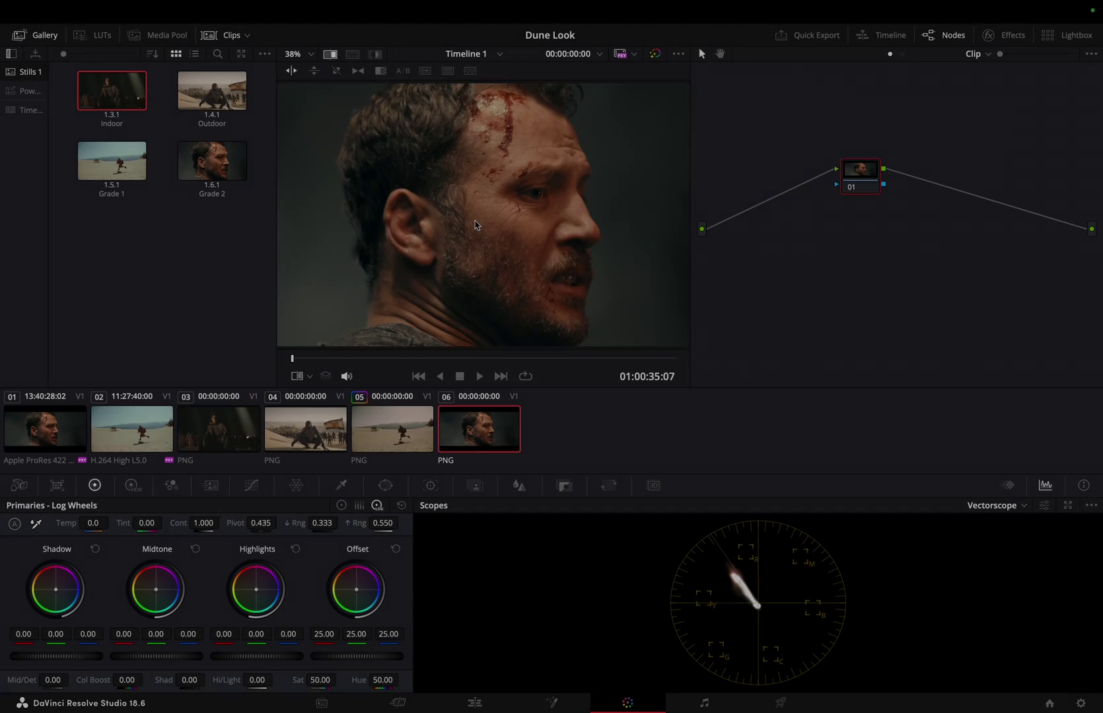
# Step: Show clip 06 side by side with the Indoor still and apply the Juan - Rec709 LUT to node 01
pyautogui.scroll(-1, 458, 186)
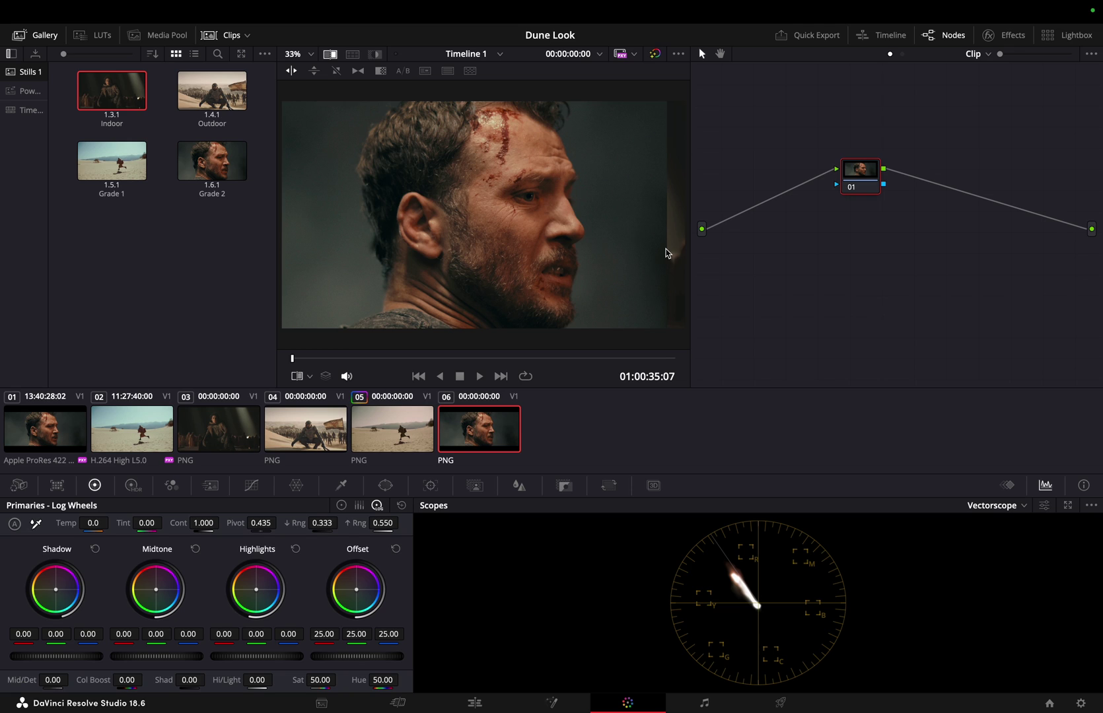
pyautogui.moveTo(663, 198); pyautogui.dragTo(525, 237)
pyautogui.click(352, 53)
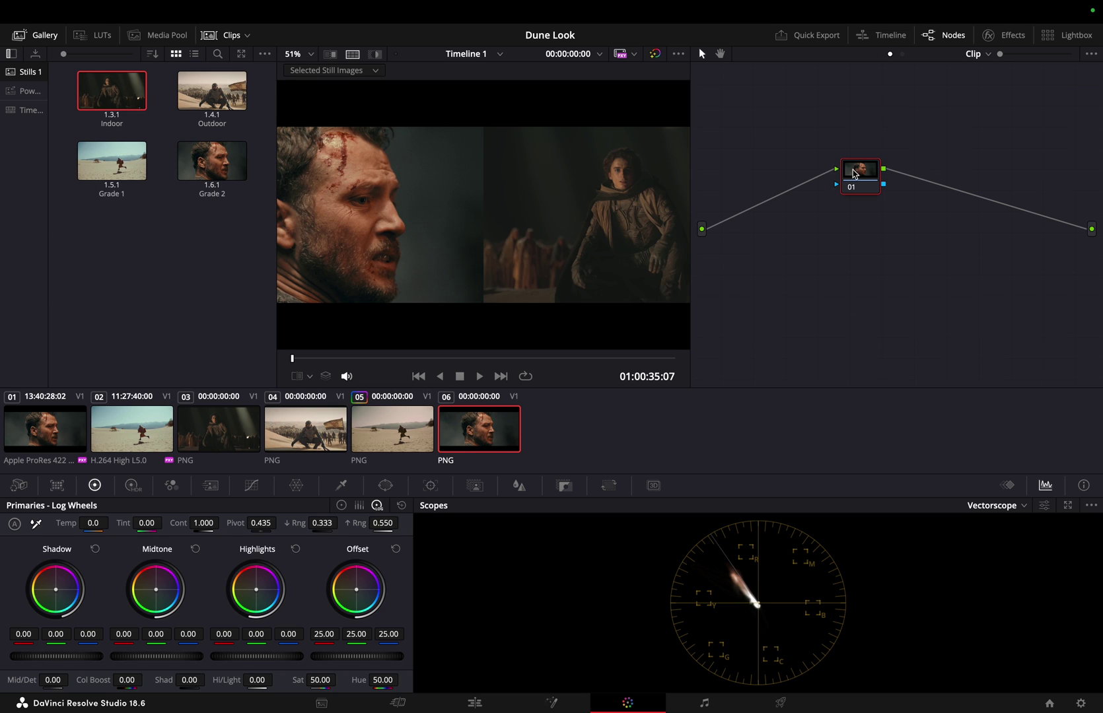
pyautogui.click(100, 36)
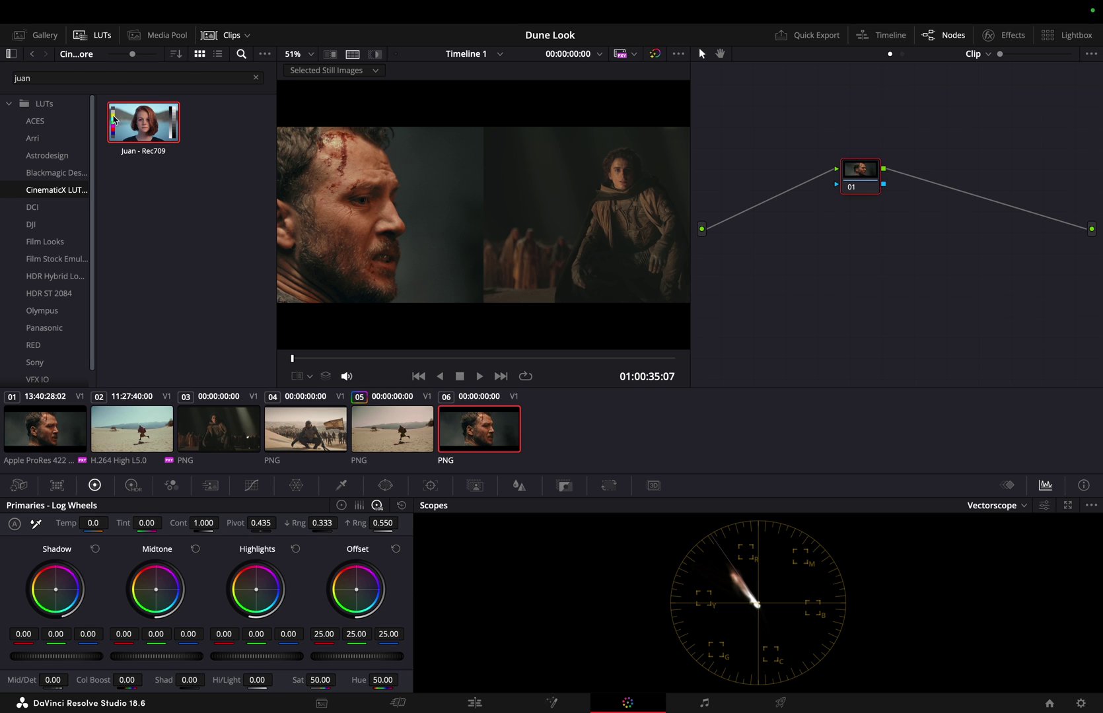
pyautogui.rightClick(173, 130)
pyautogui.click(211, 133)
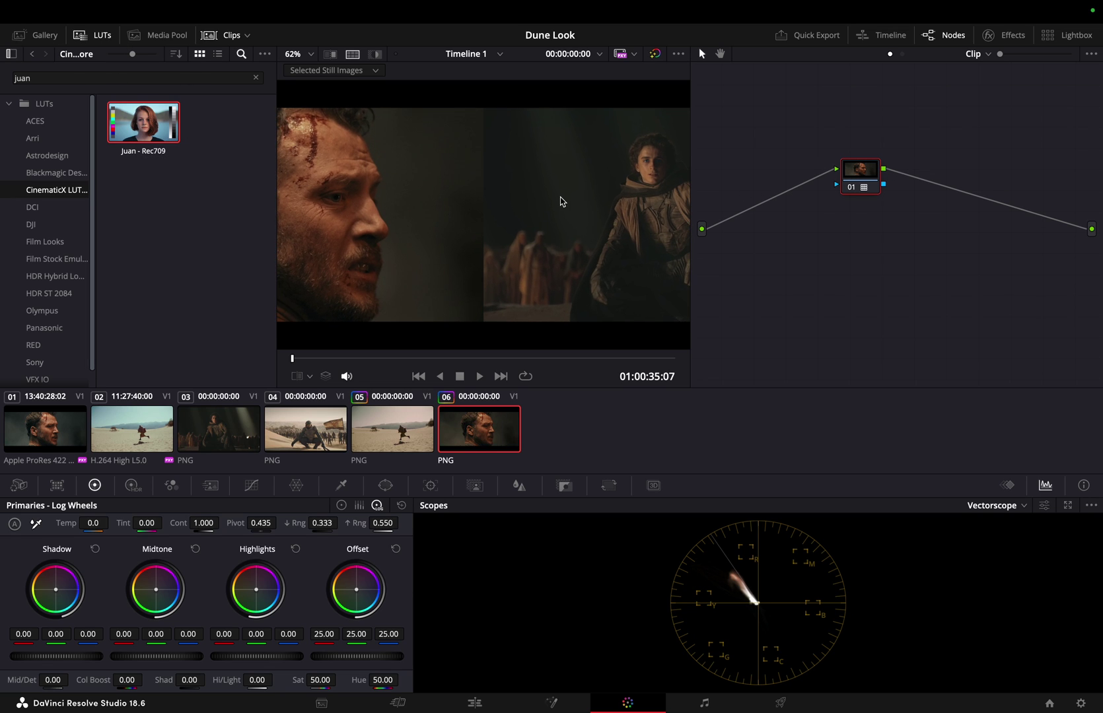
pyautogui.scroll(2, 559, 199)
pyautogui.scroll(-3, 559, 199)
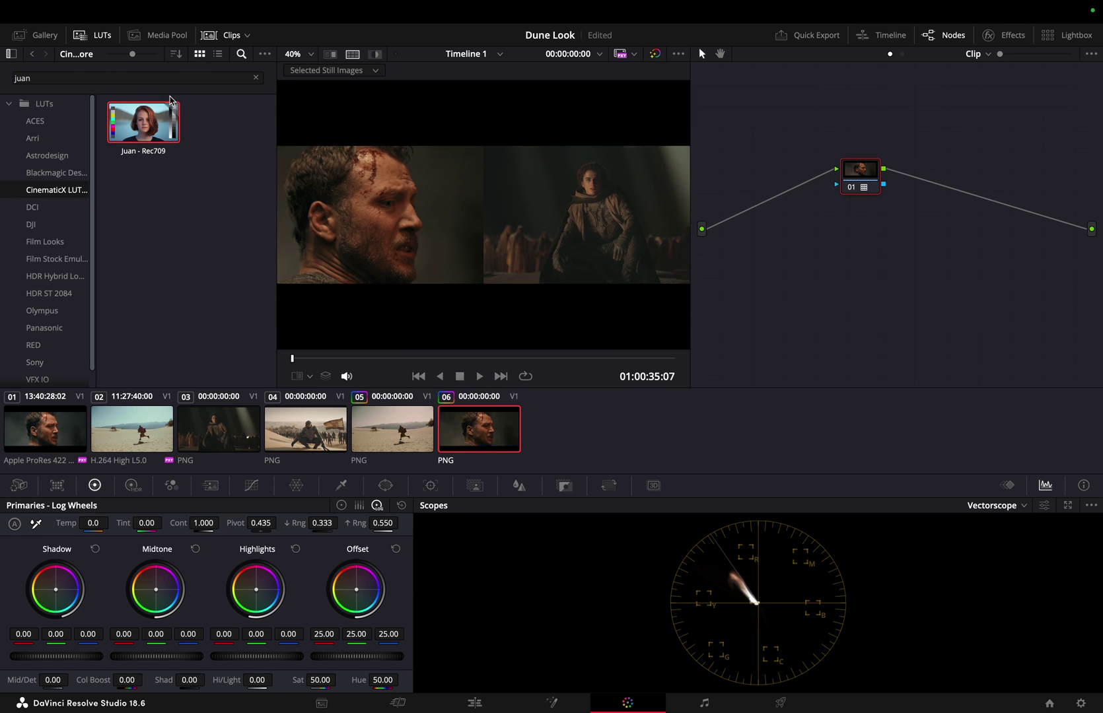
# Step: Label the close-up's single node 'LUT'
pyautogui.click(92, 38)
pyautogui.scroll(3, 464, 229)
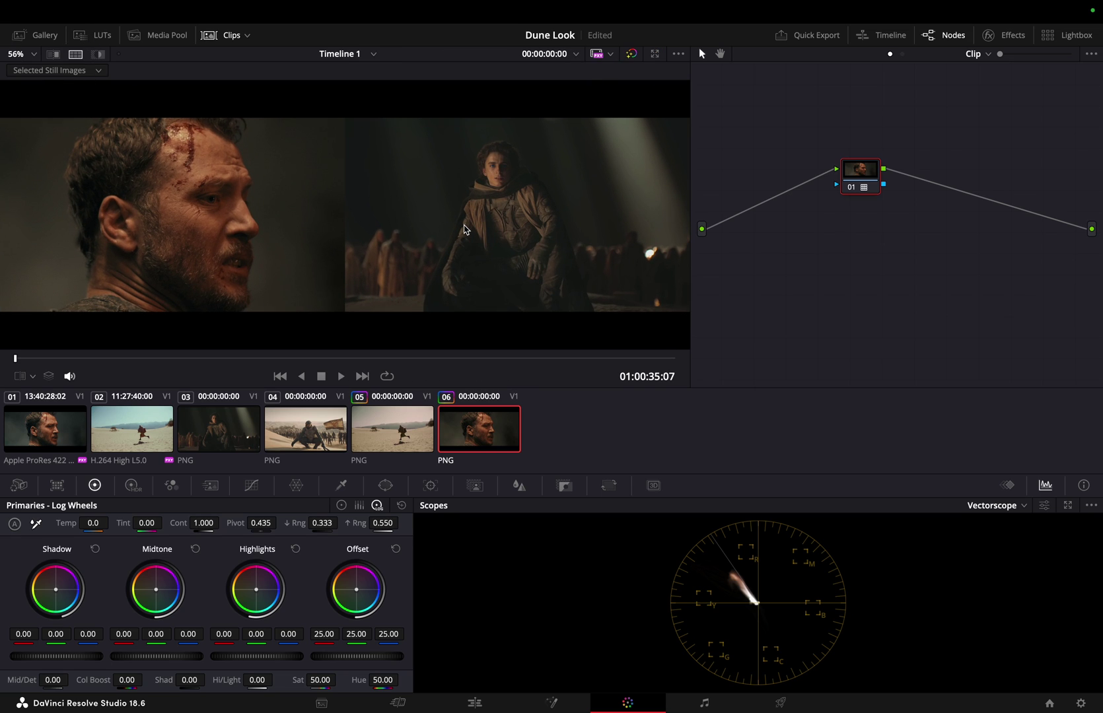
pyautogui.scroll(1, 465, 229)
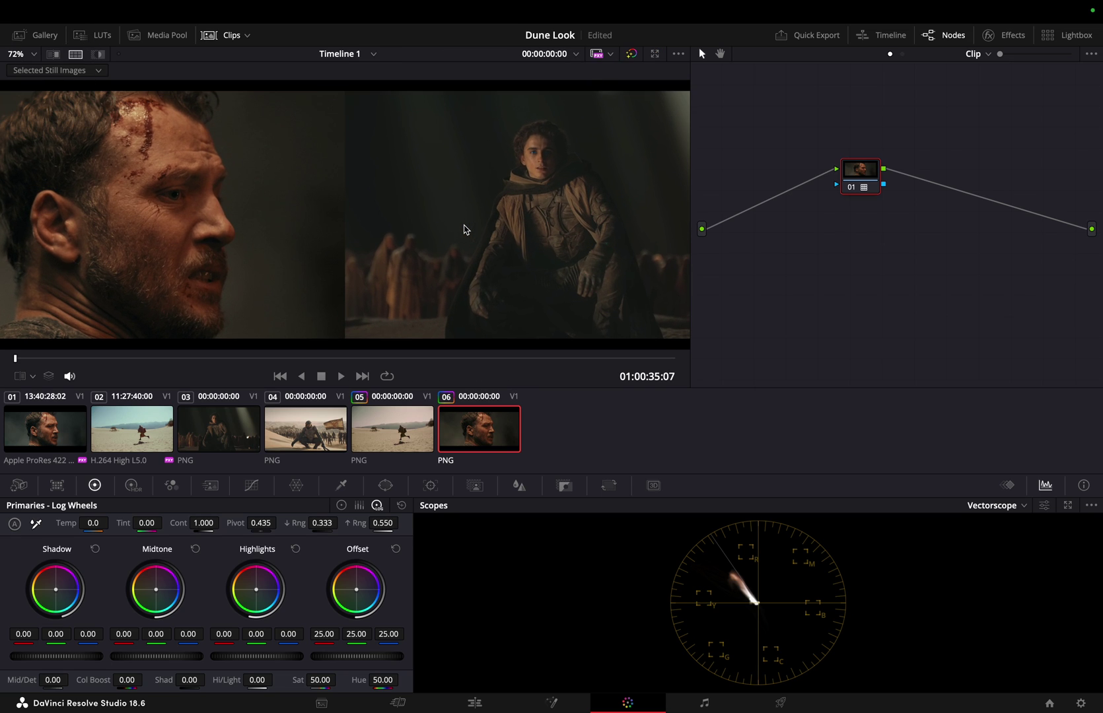
pyautogui.rightClick(860, 180)
pyautogui.click(908, 201)
pyautogui.write('LUT')
pyautogui.press('Return')
# Step: Add a node before the LUT, lower its contrast to 0.922, and label it 'Contrast'
pyautogui.rightClick(858, 173)
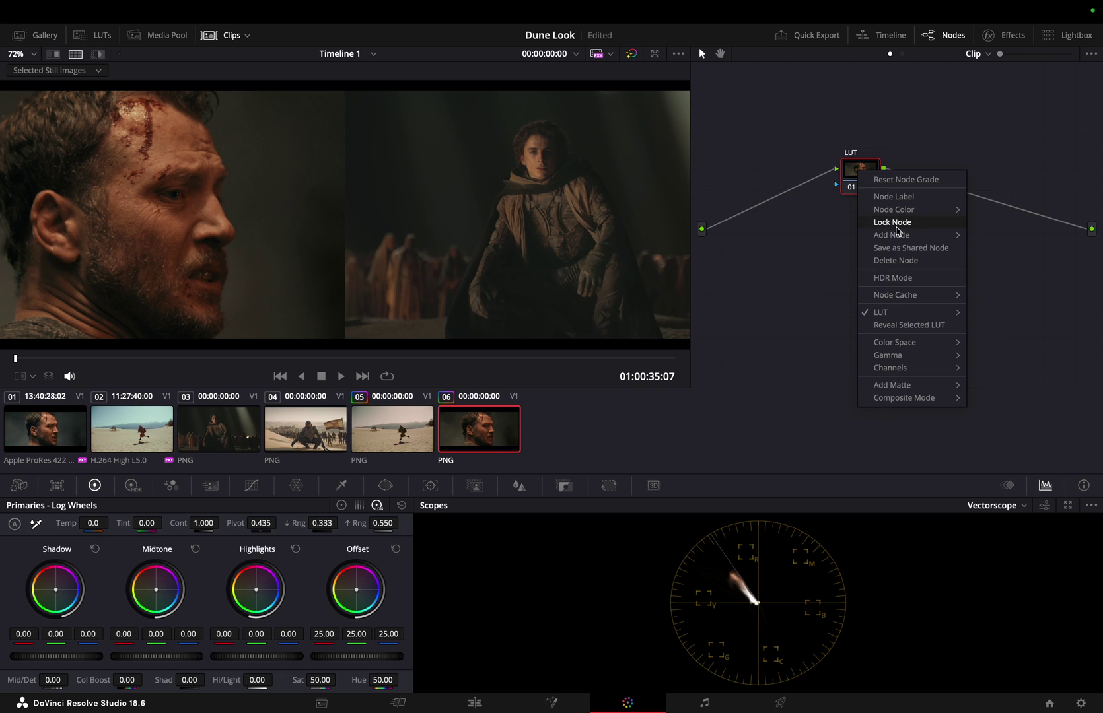
pyautogui.moveTo(898, 239)
pyautogui.click(999, 249)
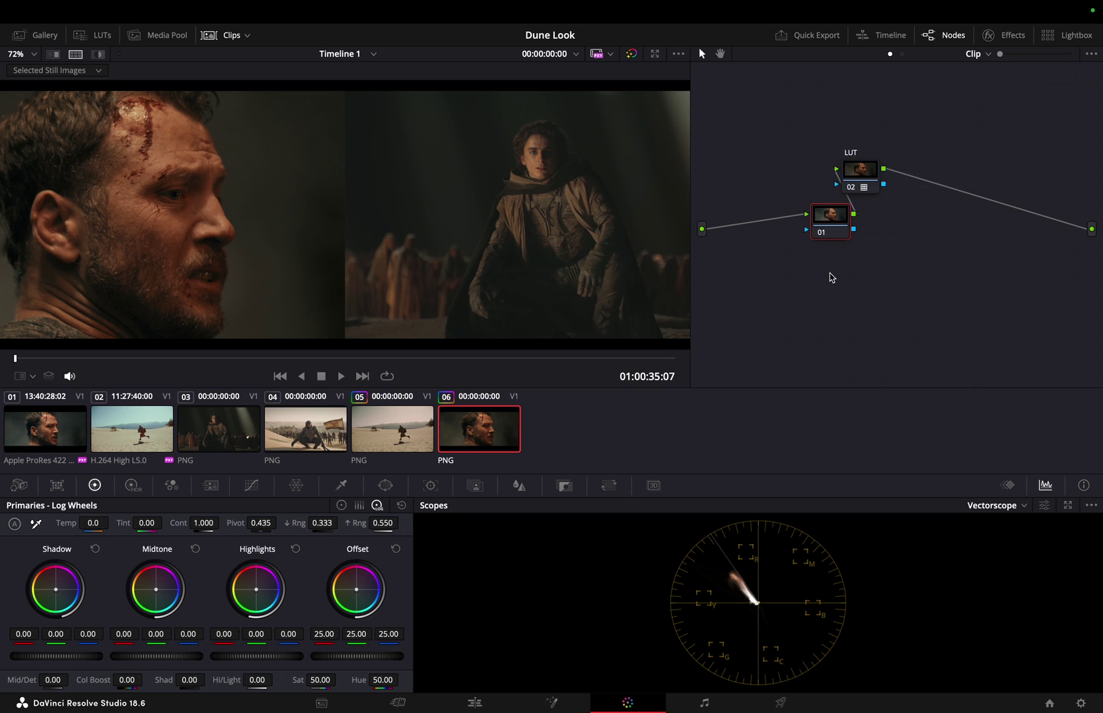
pyautogui.moveTo(205, 523); pyautogui.dragTo(176, 523)
pyautogui.scroll(-1, 360, 273)
pyautogui.rightClick(830, 222)
pyautogui.click(889, 243)
pyautogui.write('Contrast')
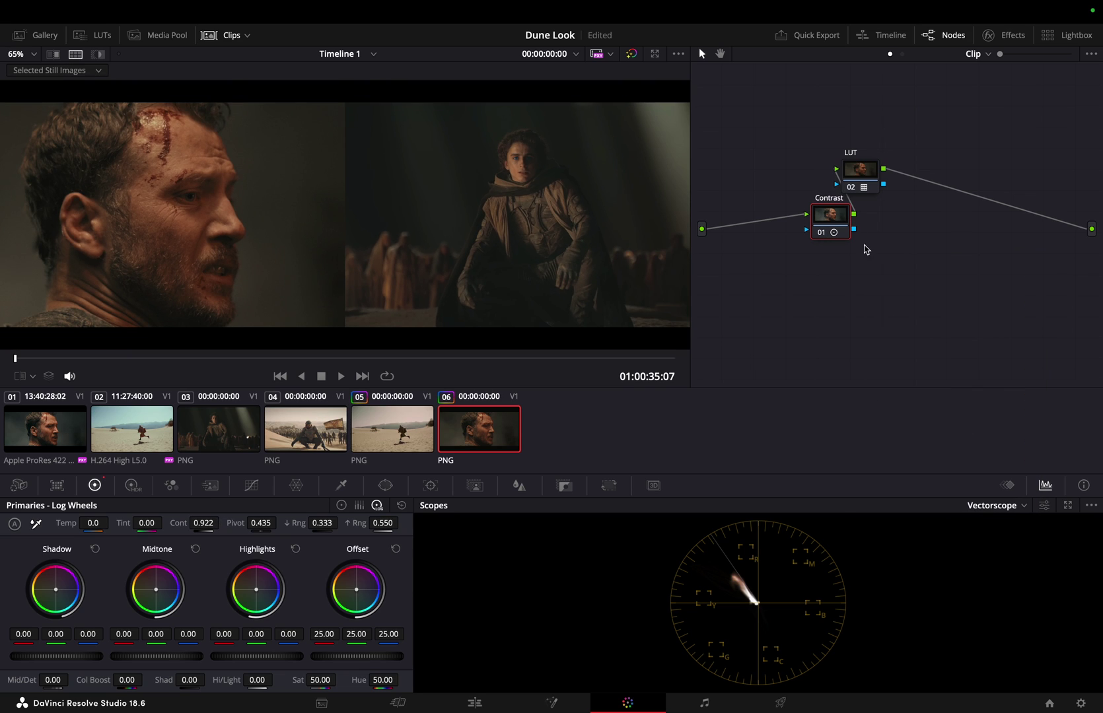
pyautogui.moveTo(831, 222); pyautogui.dragTo(818, 226)
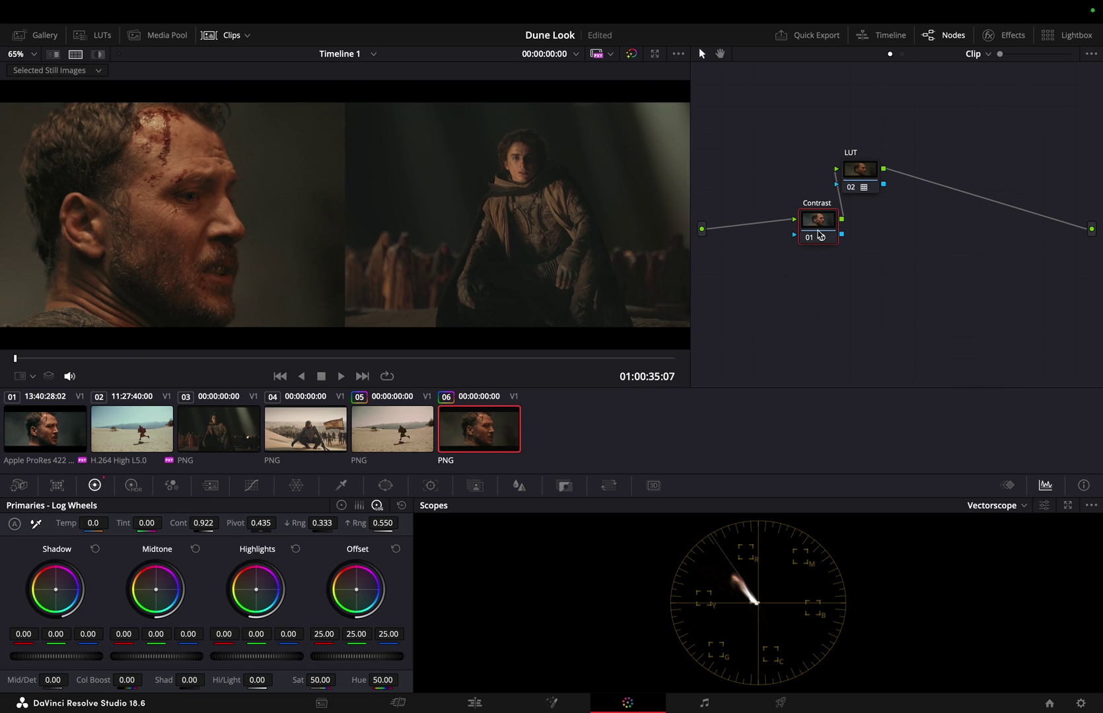
pyautogui.rightClick(820, 222)
# Step: Add a node before Contrast and lower red and orange saturation on its Hue vs Sat curve
pyautogui.moveTo(867, 290)
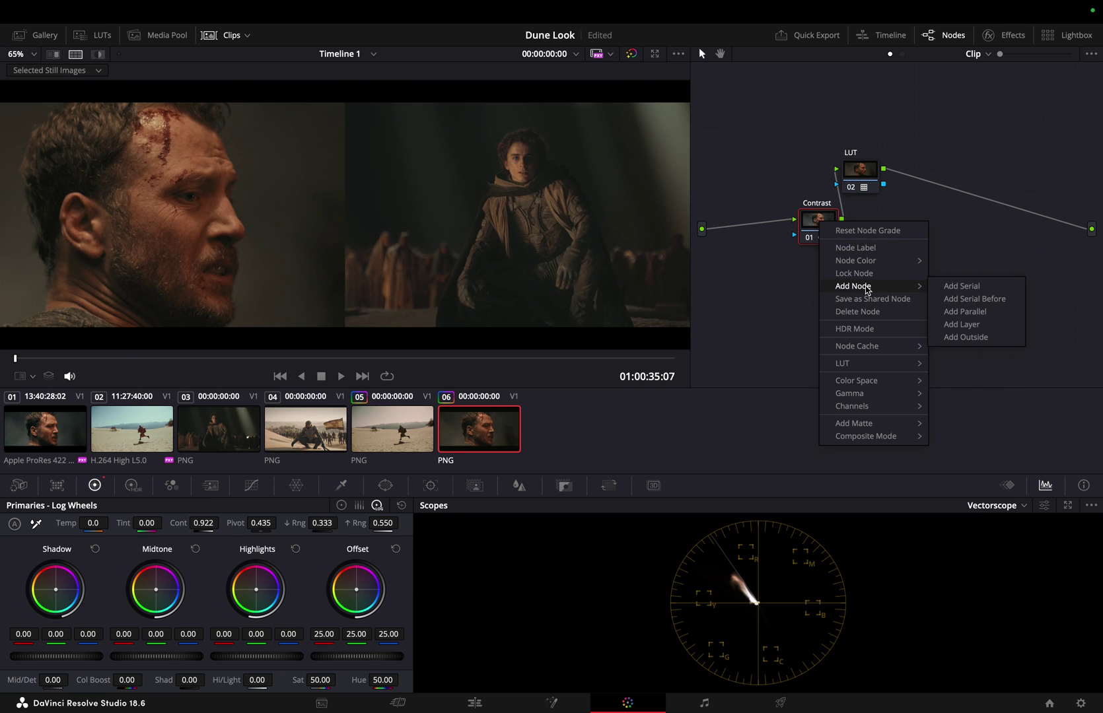
pyautogui.click(970, 300)
pyautogui.moveTo(808, 270); pyautogui.dragTo(796, 282)
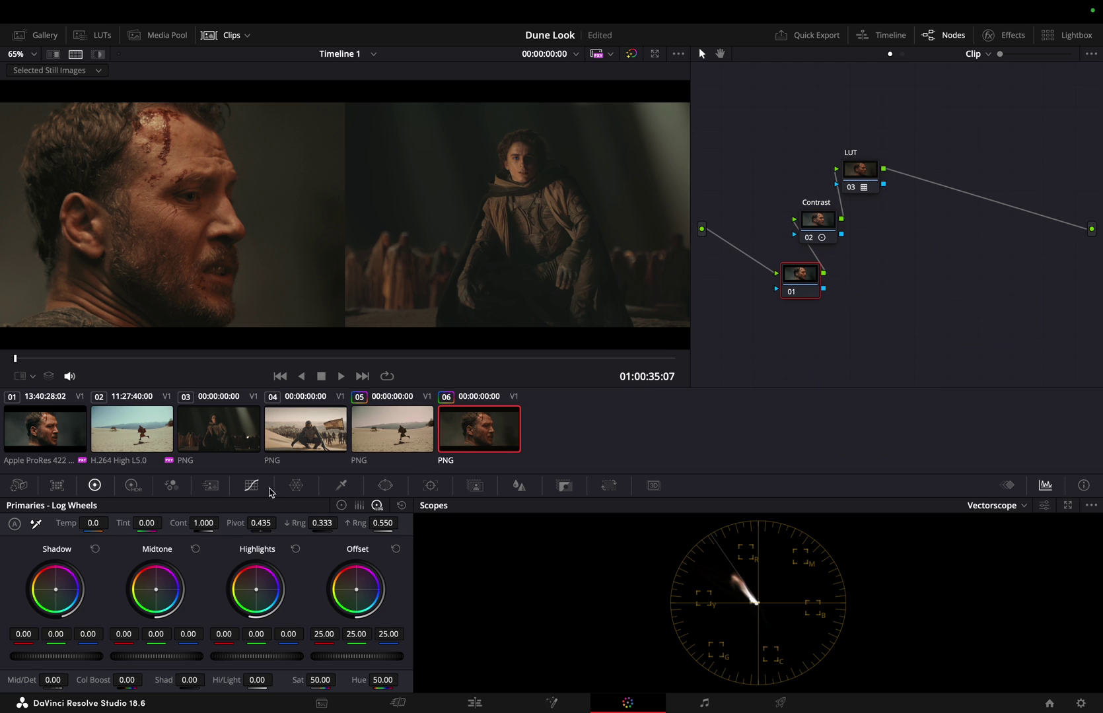
pyautogui.click(251, 485)
pyautogui.click(258, 505)
pyautogui.click(39, 682)
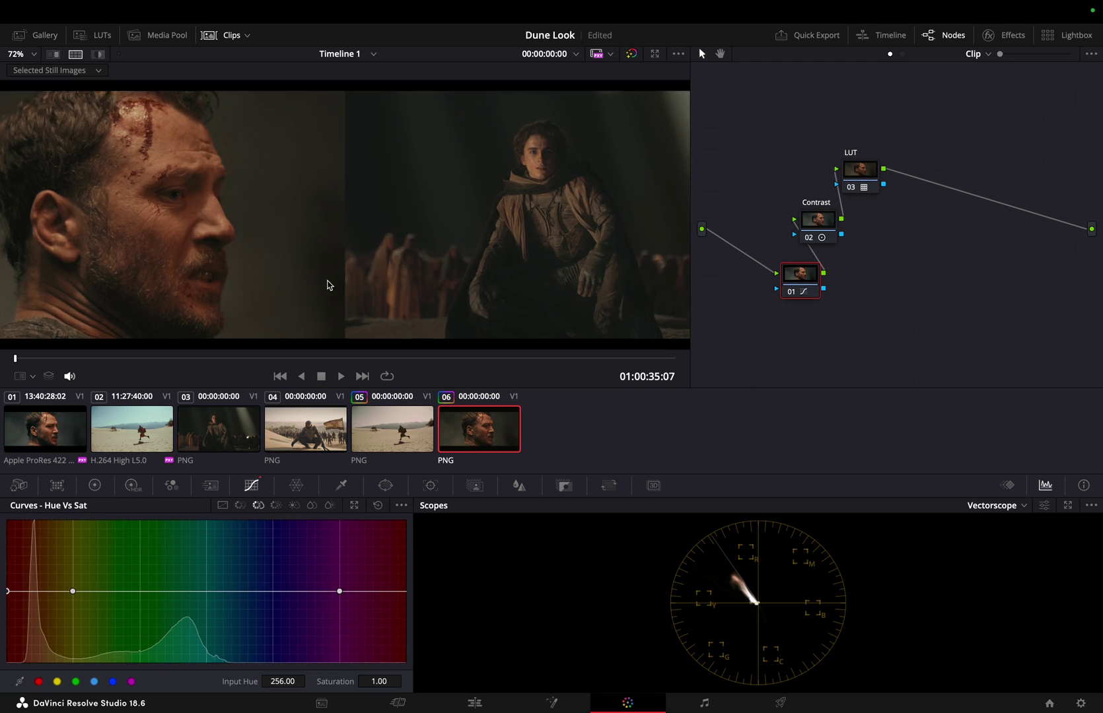
pyautogui.moveTo(406, 591); pyautogui.dragTo(405, 607)
pyautogui.click(57, 681)
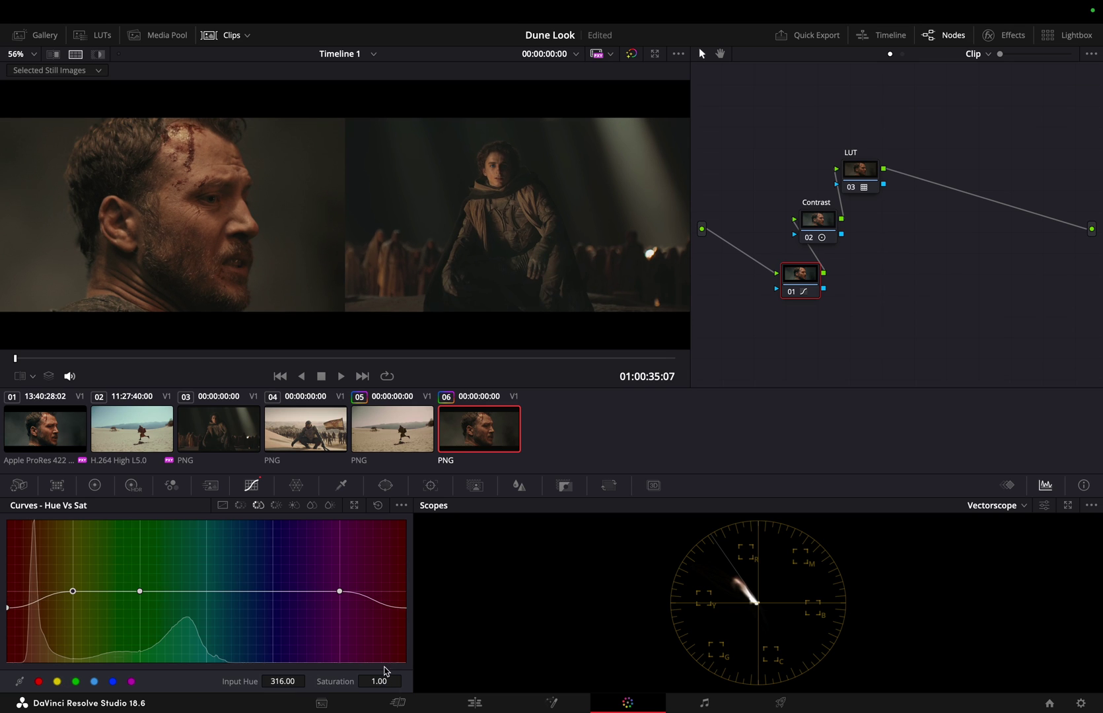
pyautogui.moveTo(383, 680); pyautogui.dragTo(380, 680)
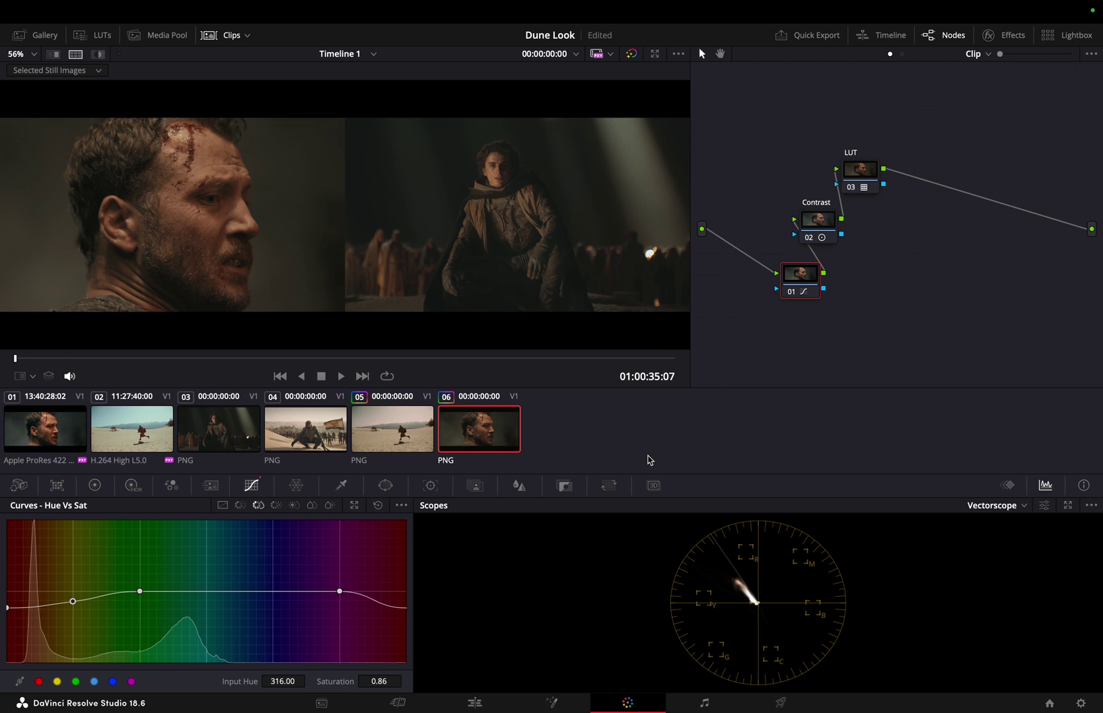
# Step: Label the new node 'Hue'
pyautogui.rightClick(814, 271)
pyautogui.click(855, 304)
pyautogui.write('Hue')
pyautogui.press('Return')
# Step: Insert a node before Contrast, line the graph up, and name the new node Fine Tune
pyautogui.rightClick(819, 224)
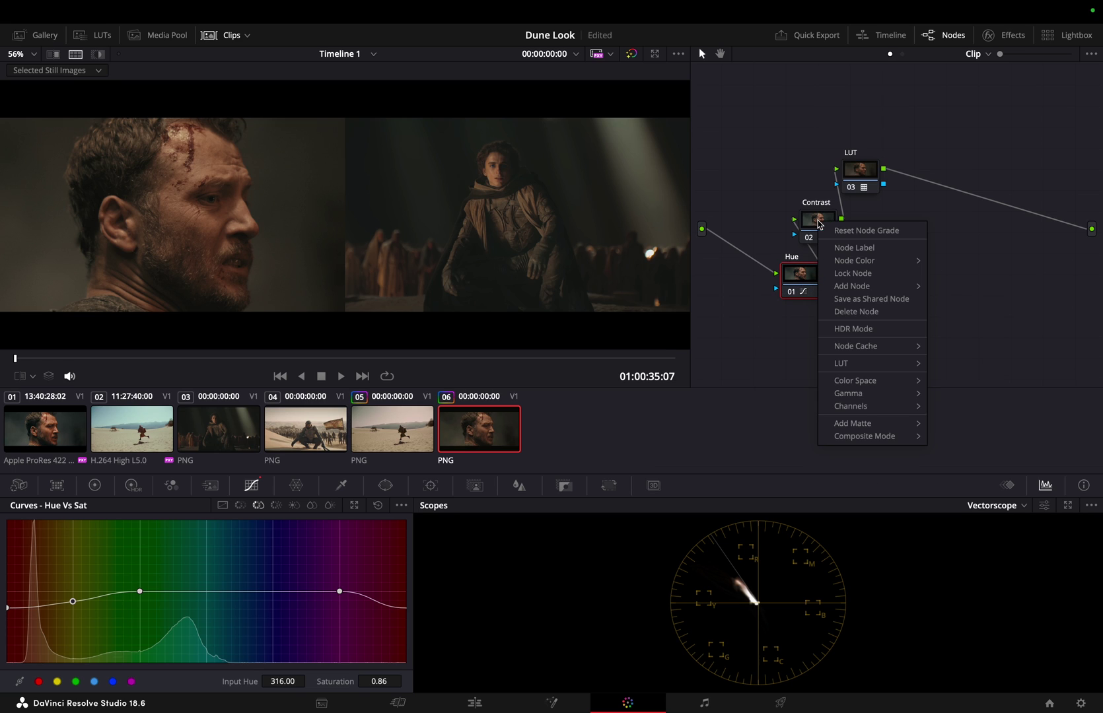
pyautogui.moveTo(867, 287)
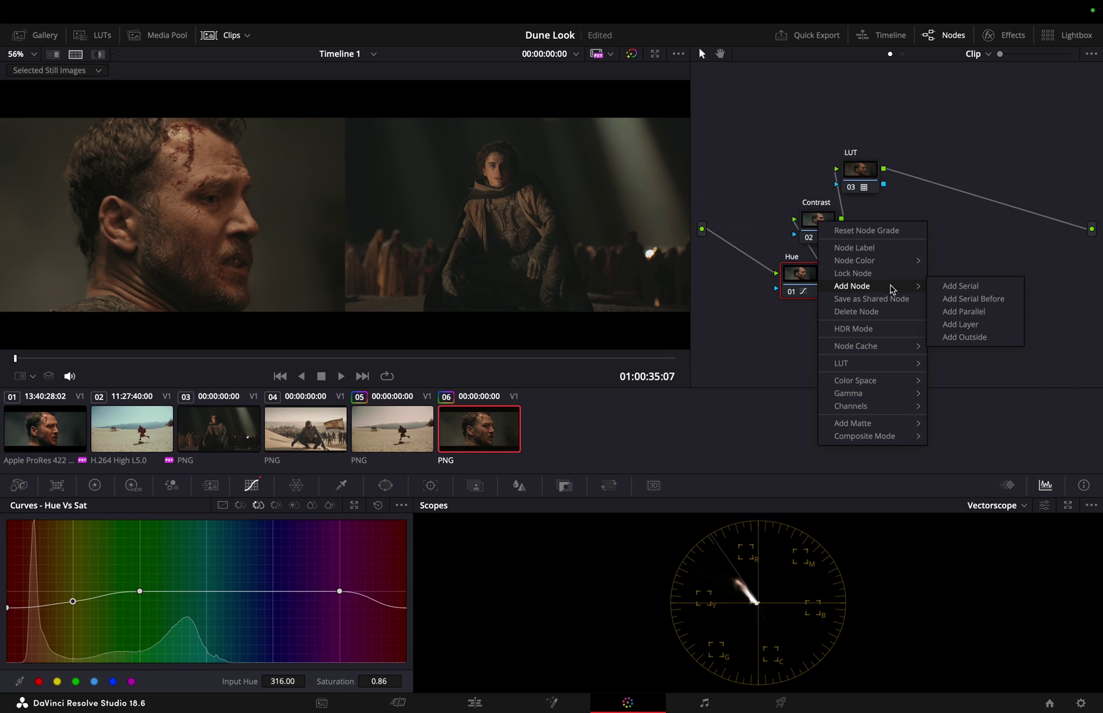
pyautogui.click(996, 303)
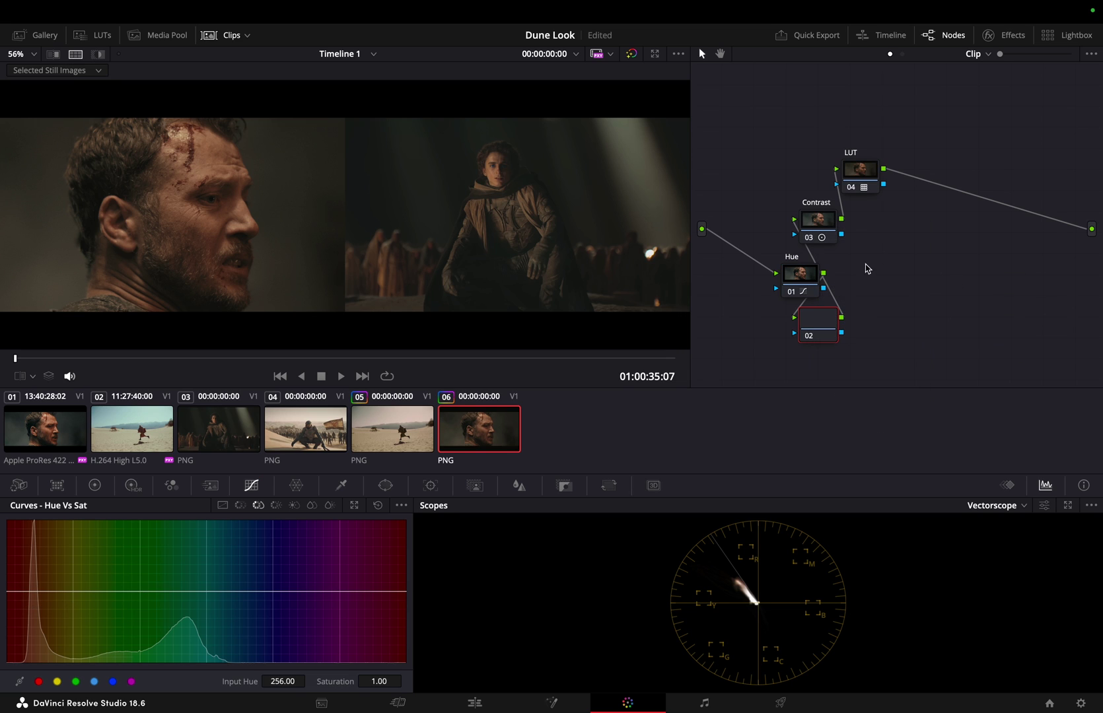
pyautogui.rightClick(891, 307)
pyautogui.click(938, 454)
pyautogui.rightClick(848, 229)
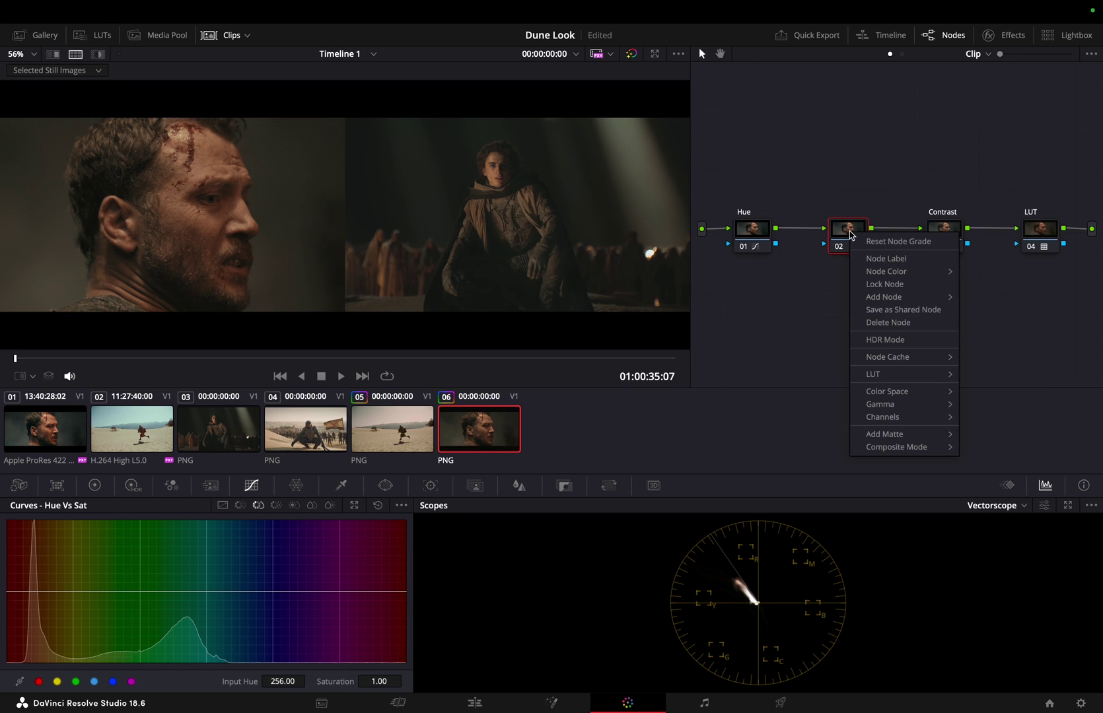
pyautogui.click(892, 264)
pyautogui.write('Fine Tune')
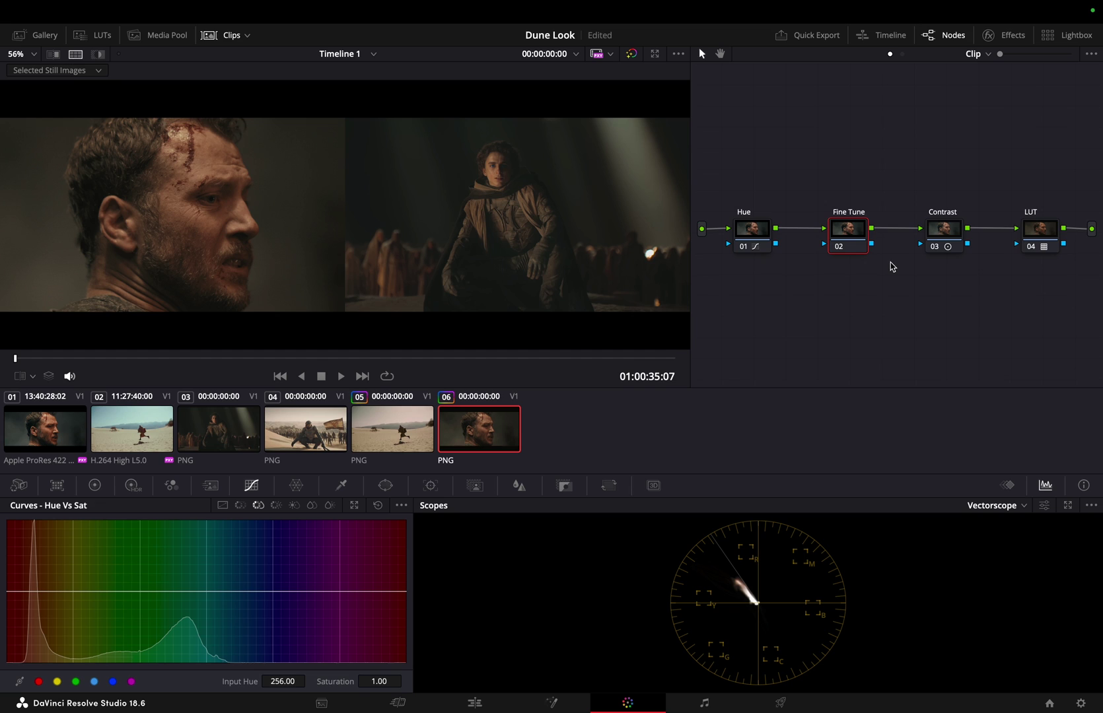
# Step: Lower the Fine Tune node's gamma slightly to -0.07 on the primary wheels
pyautogui.click(94, 486)
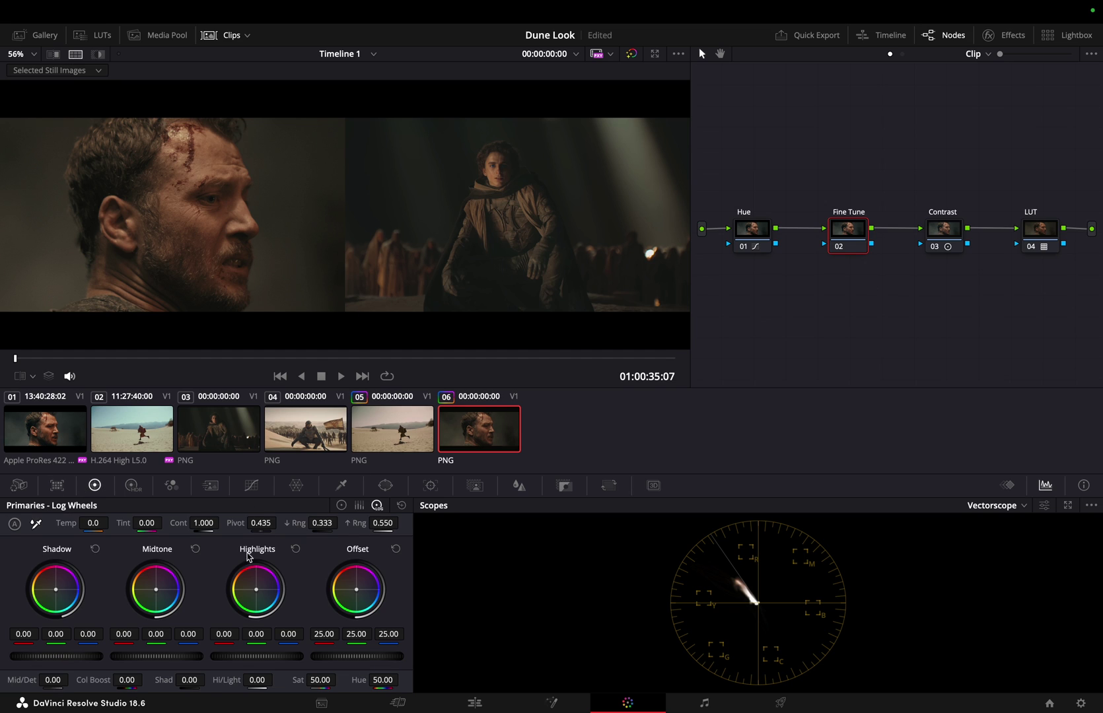
pyautogui.click(341, 505)
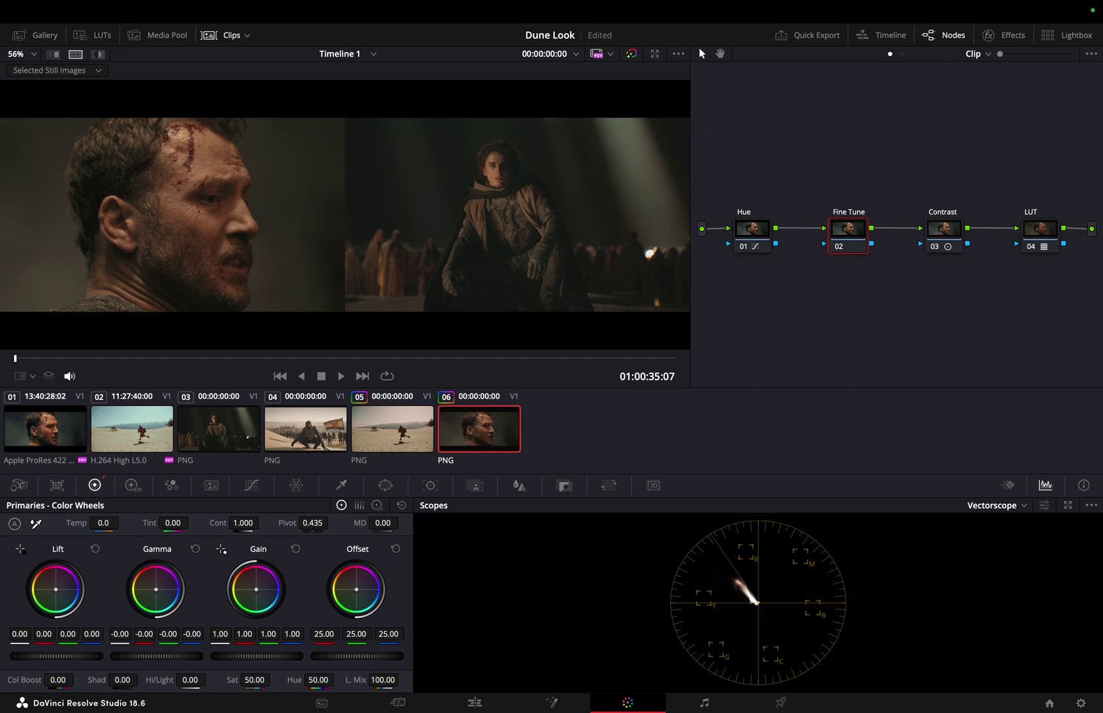
pyautogui.moveTo(162, 656); pyautogui.dragTo(140, 656)
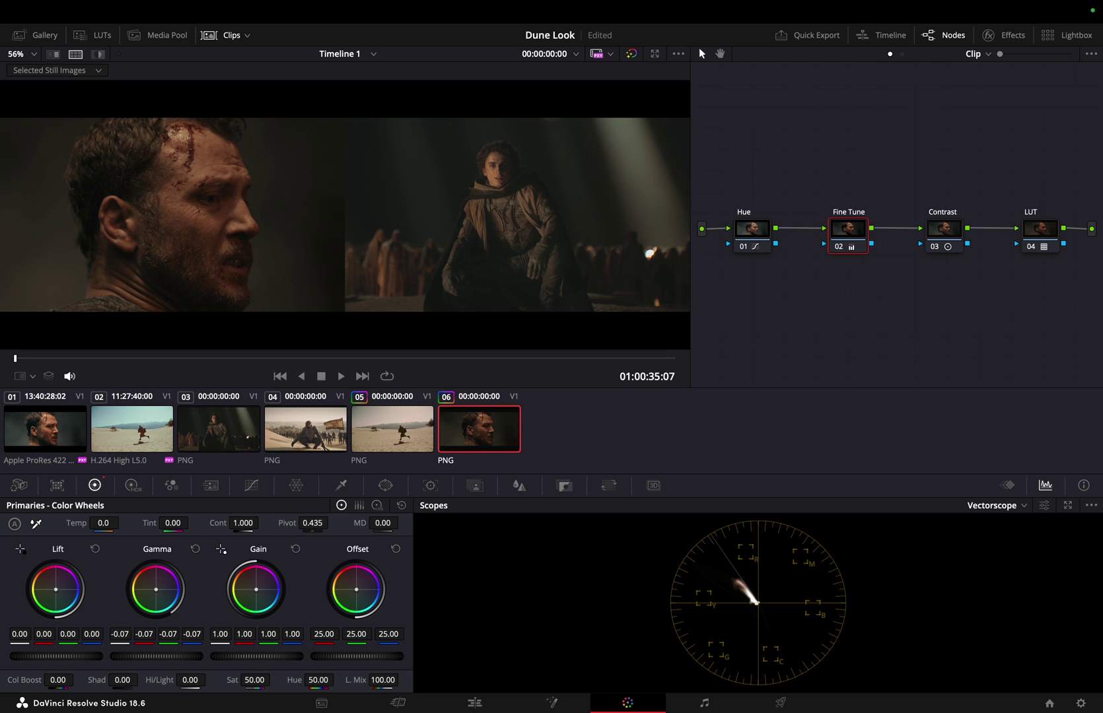
pyautogui.click(377, 505)
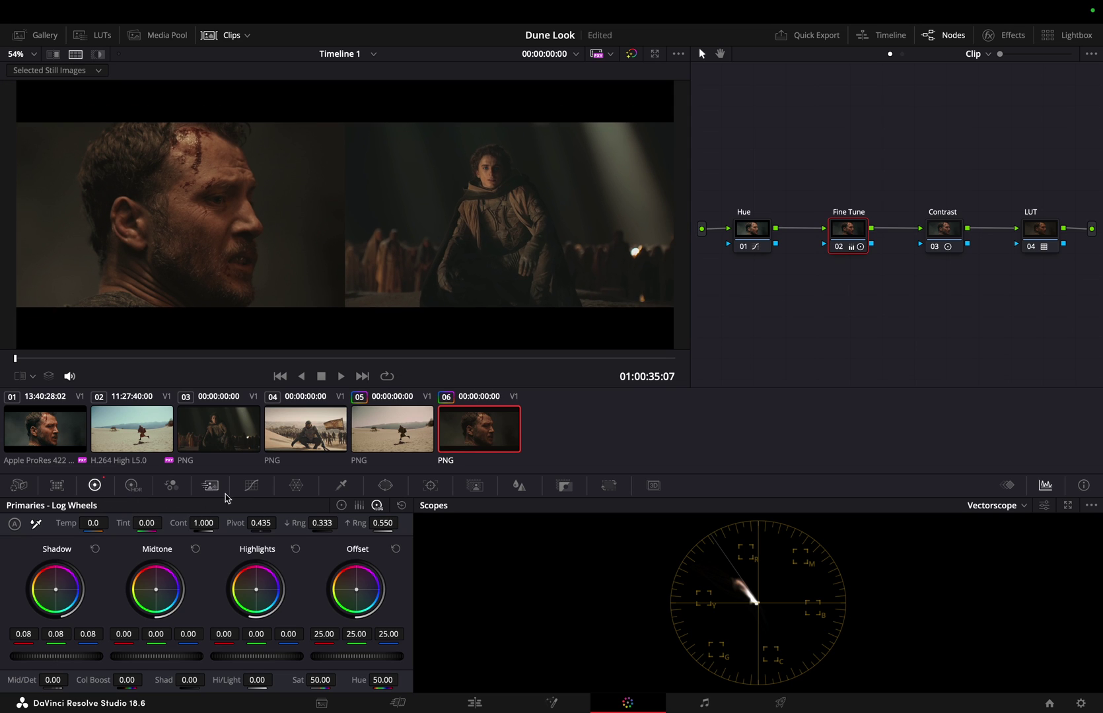
pyautogui.click(251, 487)
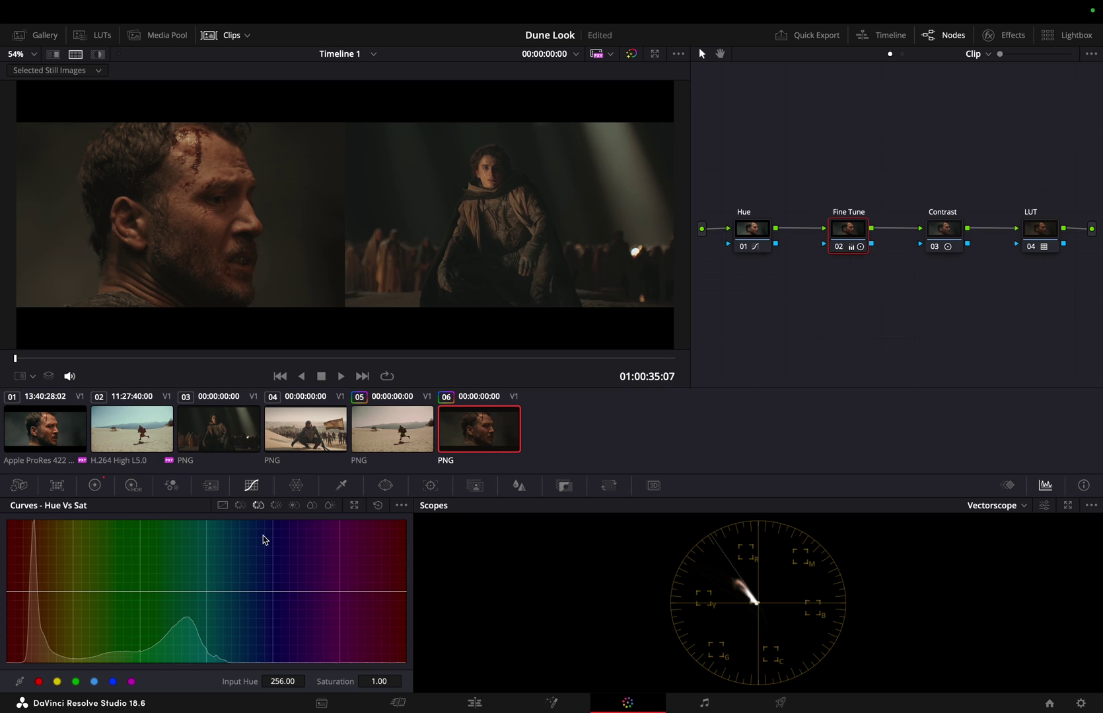
# Step: Drag the Hue node's Hue vs Sat curve points lower for less saturation, then show Fine Tune's log wheels
pyautogui.click(752, 238)
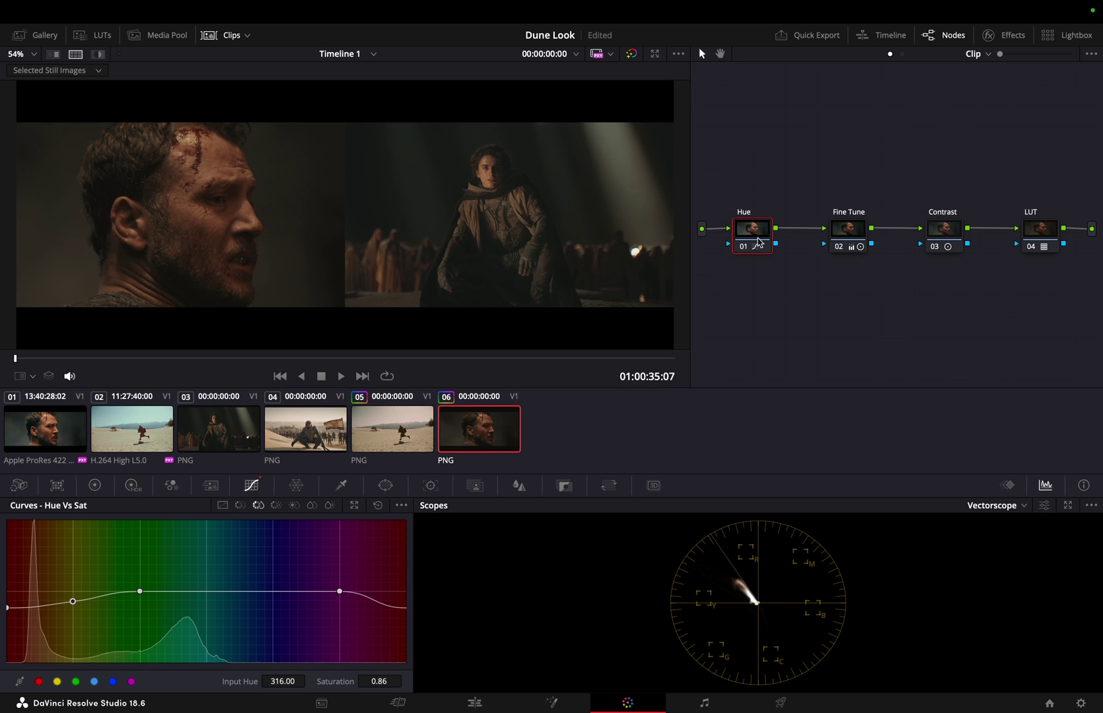
pyautogui.moveTo(378, 681); pyautogui.dragTo(357, 681)
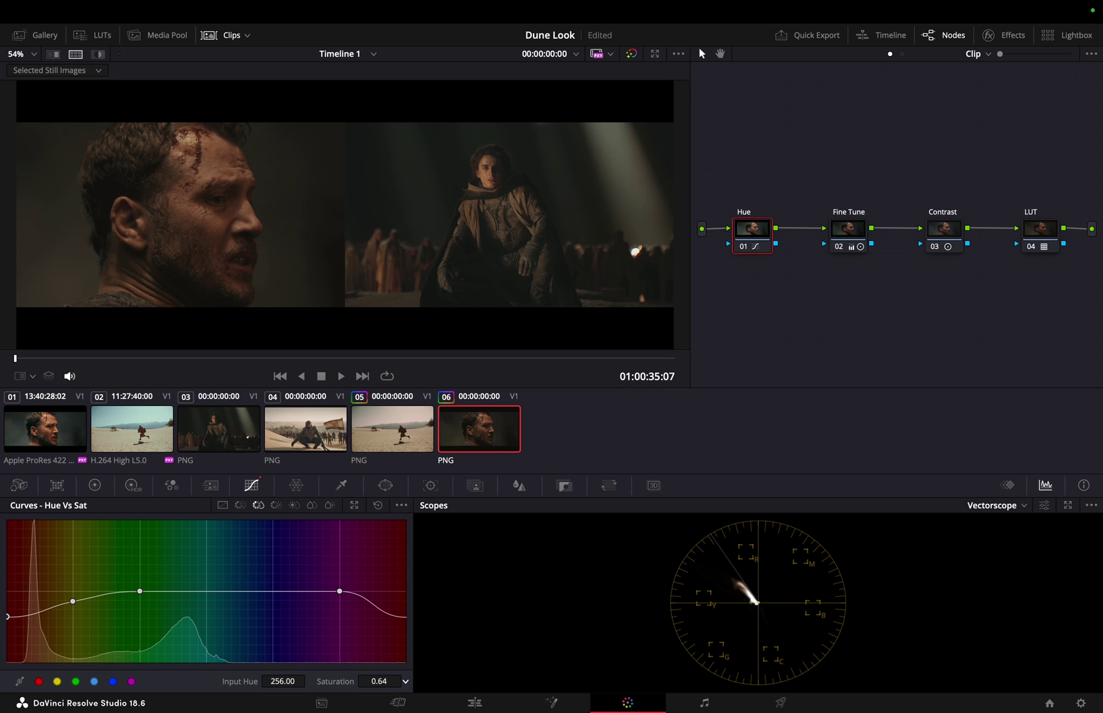
pyautogui.moveTo(73, 601); pyautogui.dragTo(72, 607)
pyautogui.scroll(4, 377, 237)
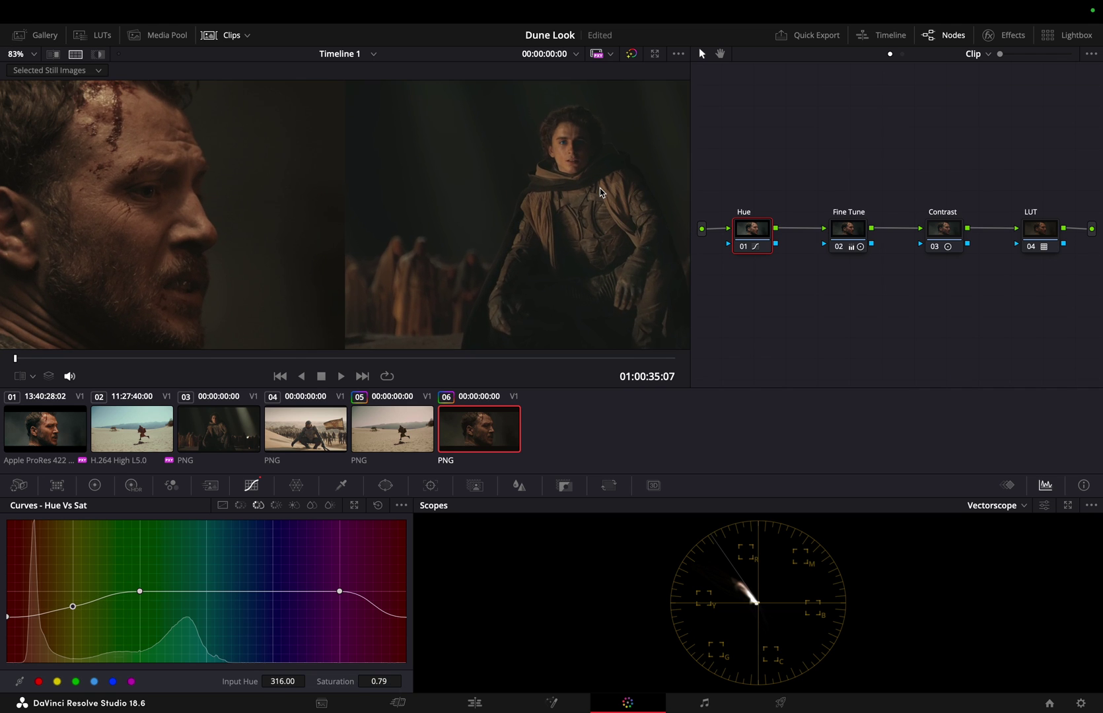
pyautogui.scroll(2, 600, 193)
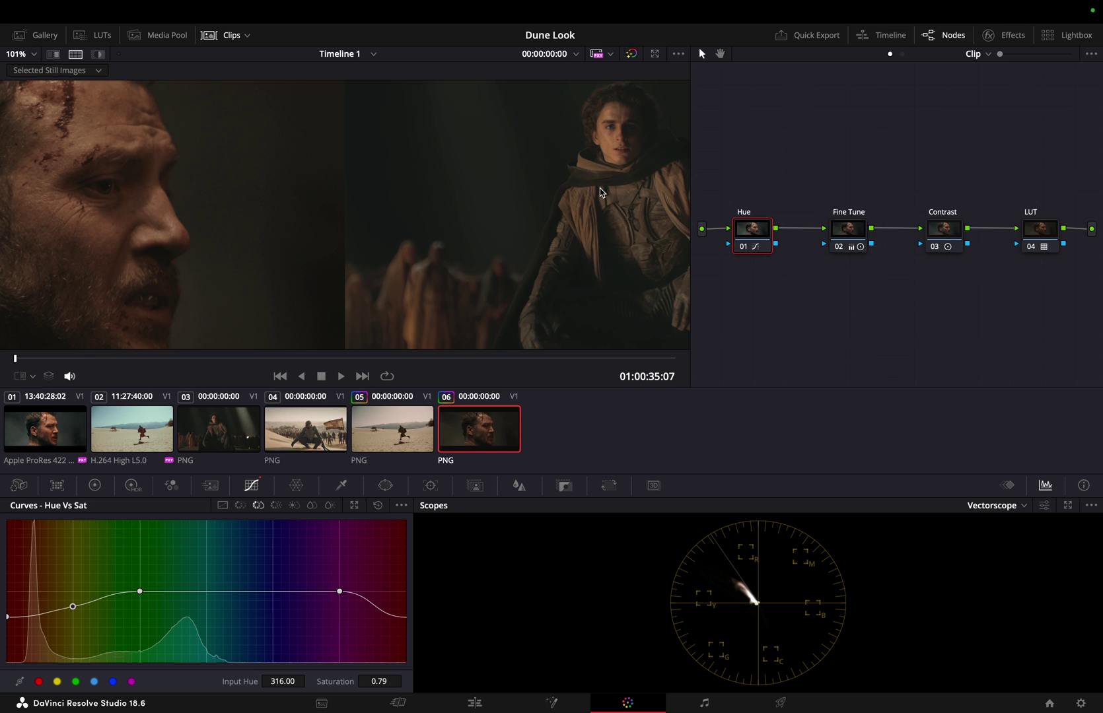
pyautogui.scroll(-1, 607, 184)
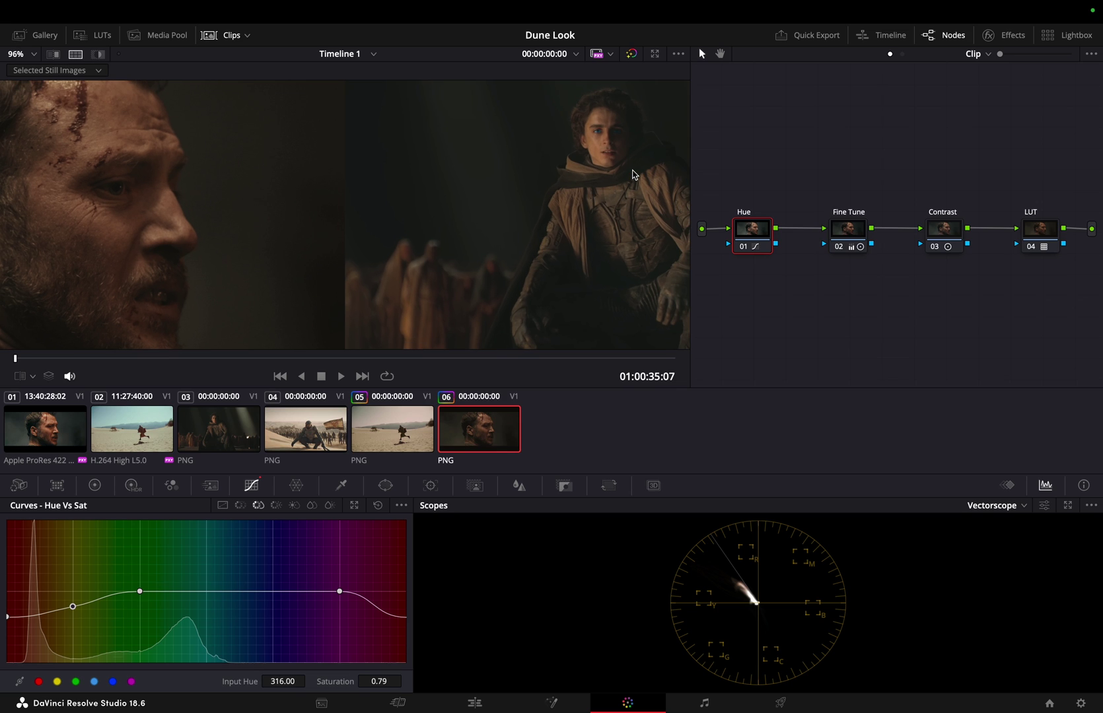
pyautogui.scroll(1, 633, 174)
pyautogui.click(851, 230)
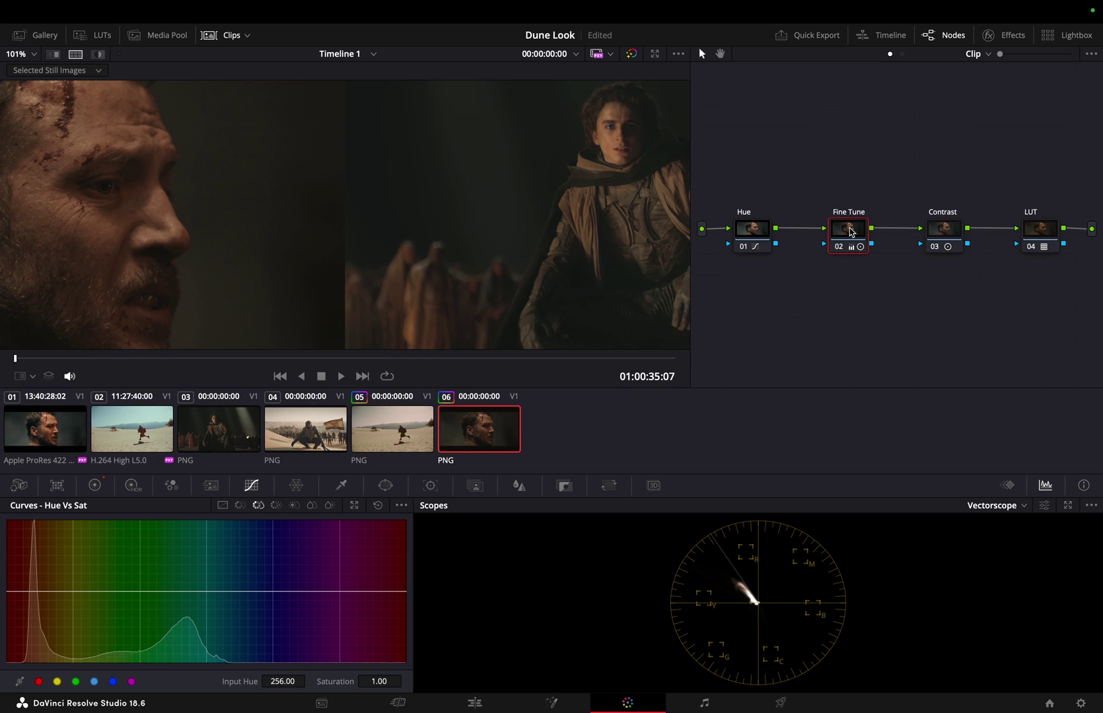
pyautogui.click(95, 485)
# Step: Raise Fine Tune highlights to 0.45, compare with bypass, and tint shadows blue to -0.02, -0.00, 0.05
pyautogui.moveTo(257, 656); pyautogui.dragTo(308, 657)
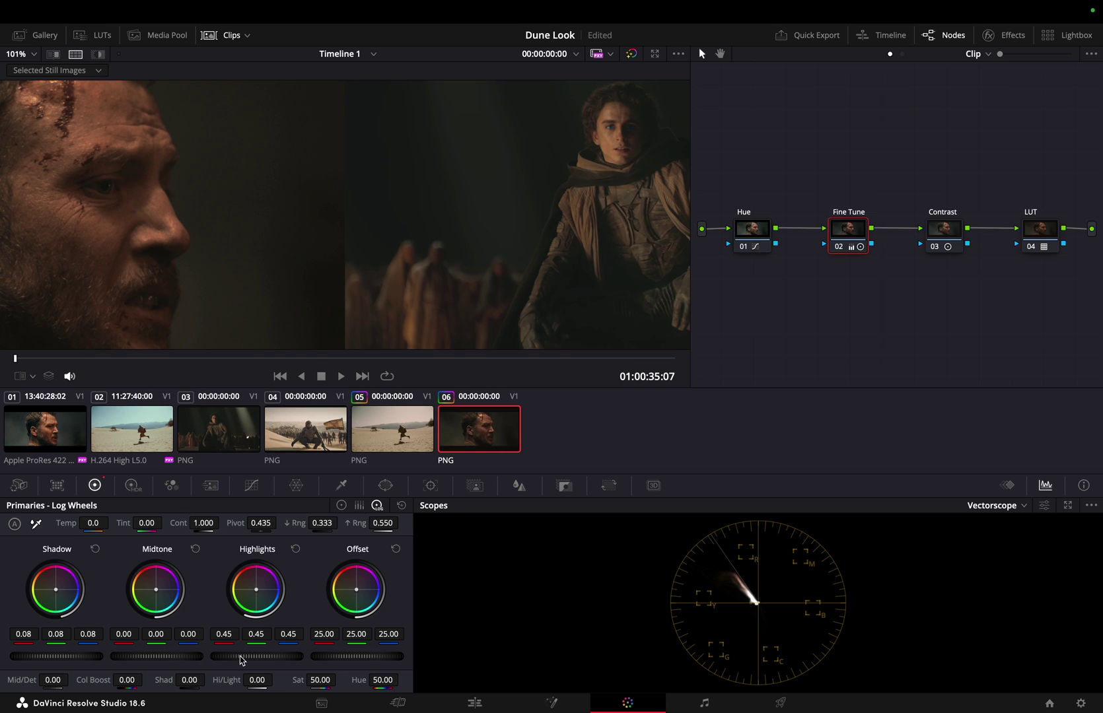
pyautogui.scroll(-5, 517, 314)
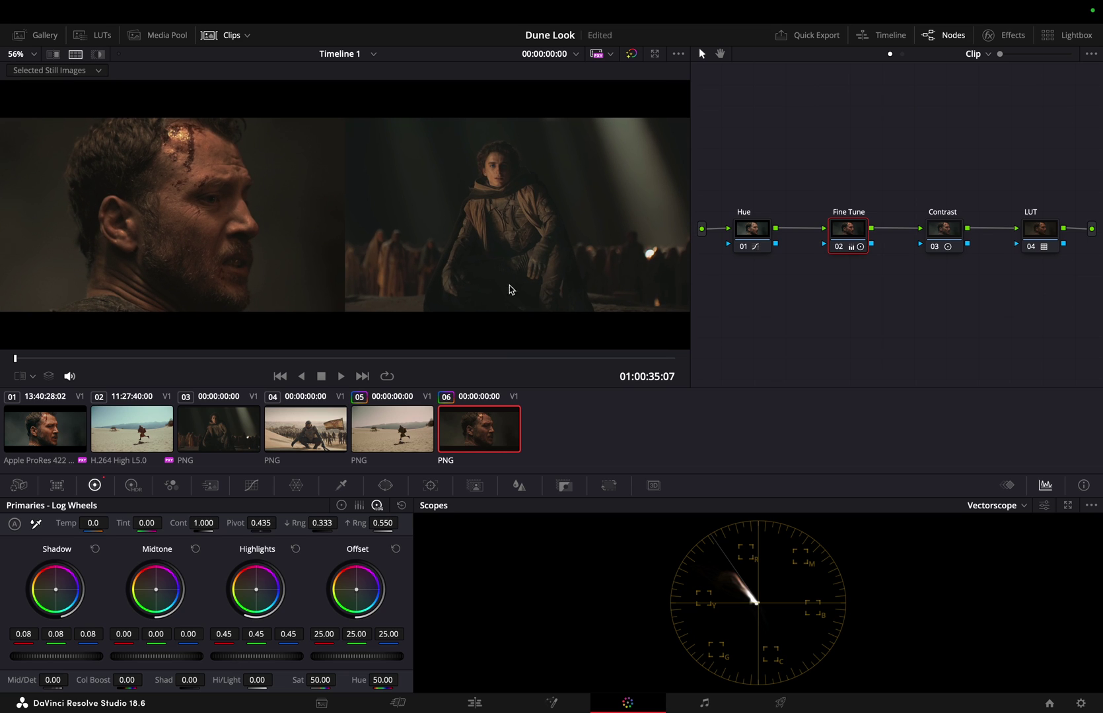
pyautogui.click(630, 56)
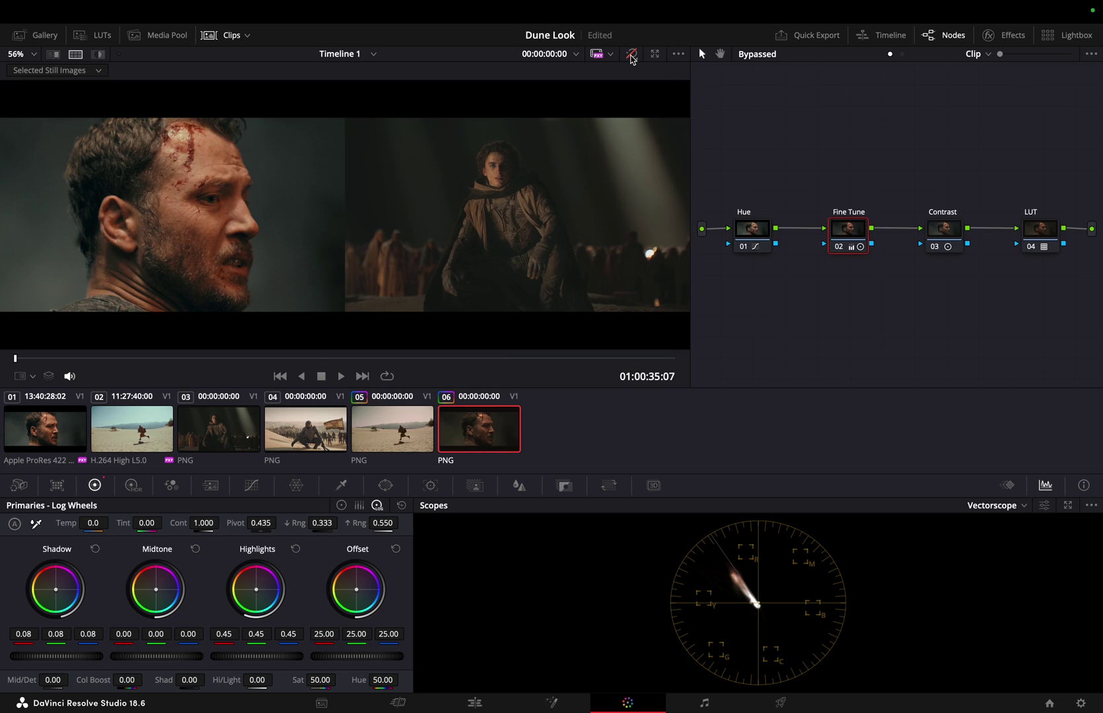
pyautogui.click(630, 56)
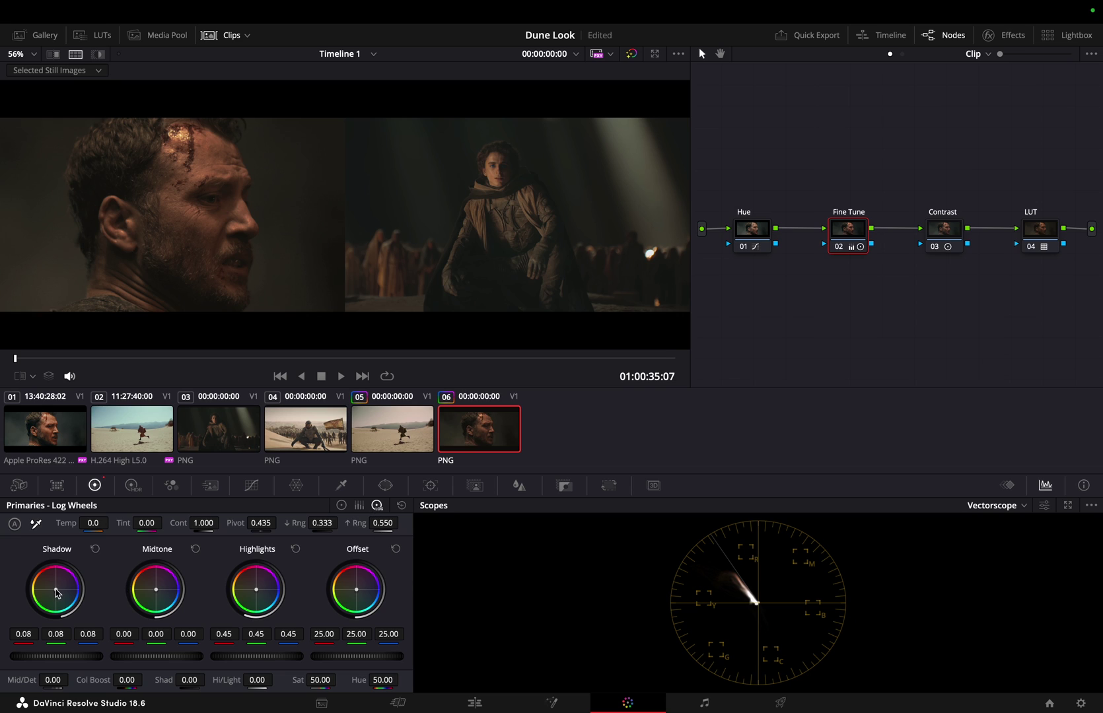
pyautogui.moveTo(58, 592); pyautogui.dragTo(61, 592)
pyautogui.scroll(1, 662, 259)
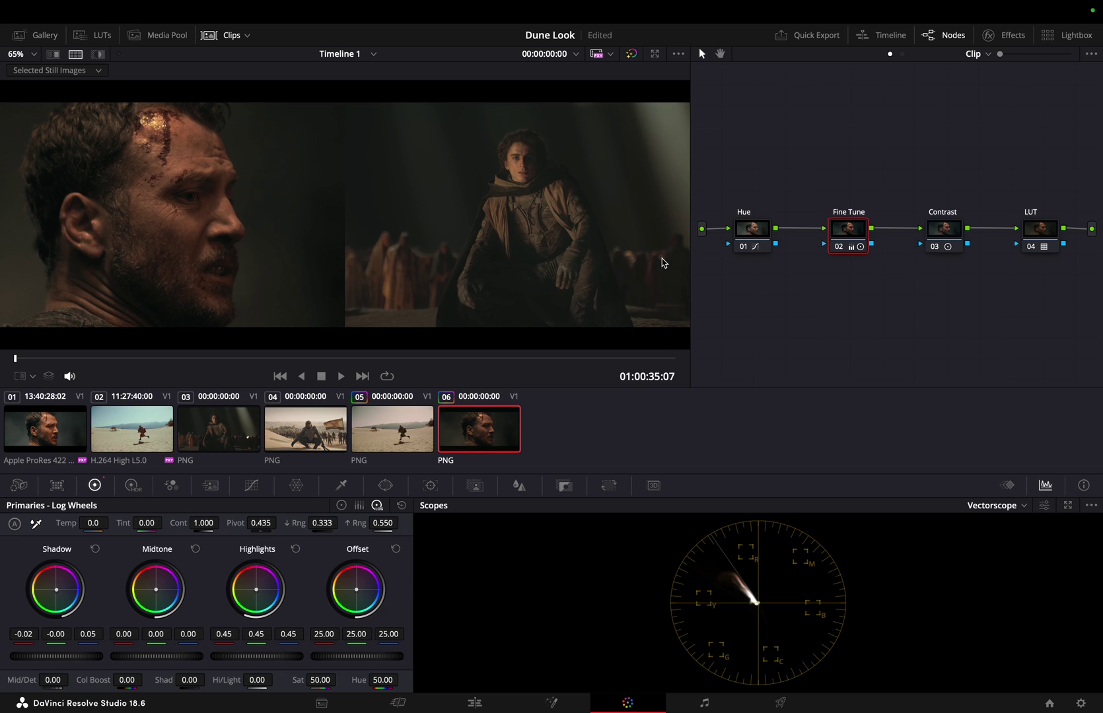
pyautogui.scroll(1, 657, 159)
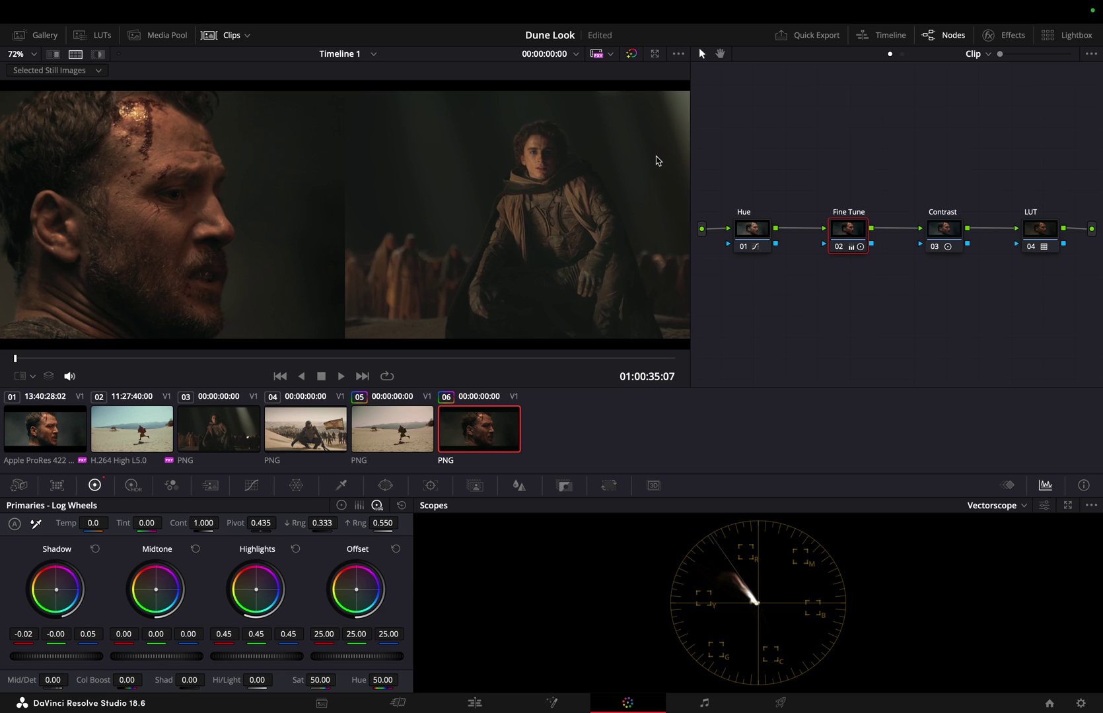
pyautogui.click(633, 56)
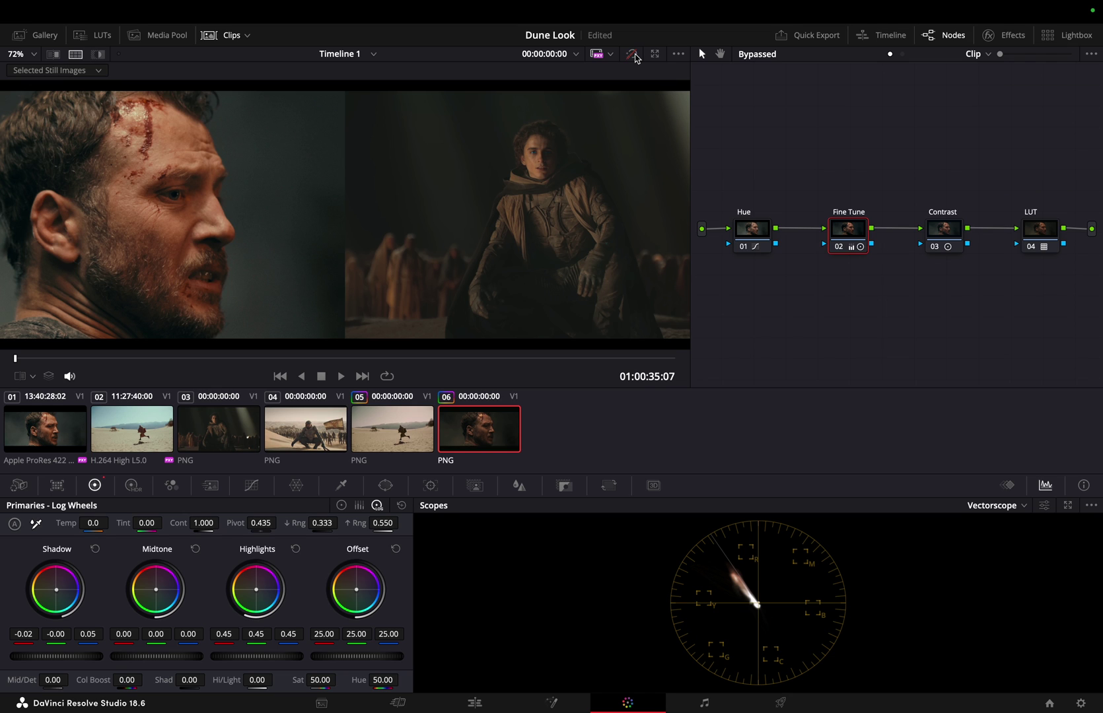
pyautogui.click(634, 56)
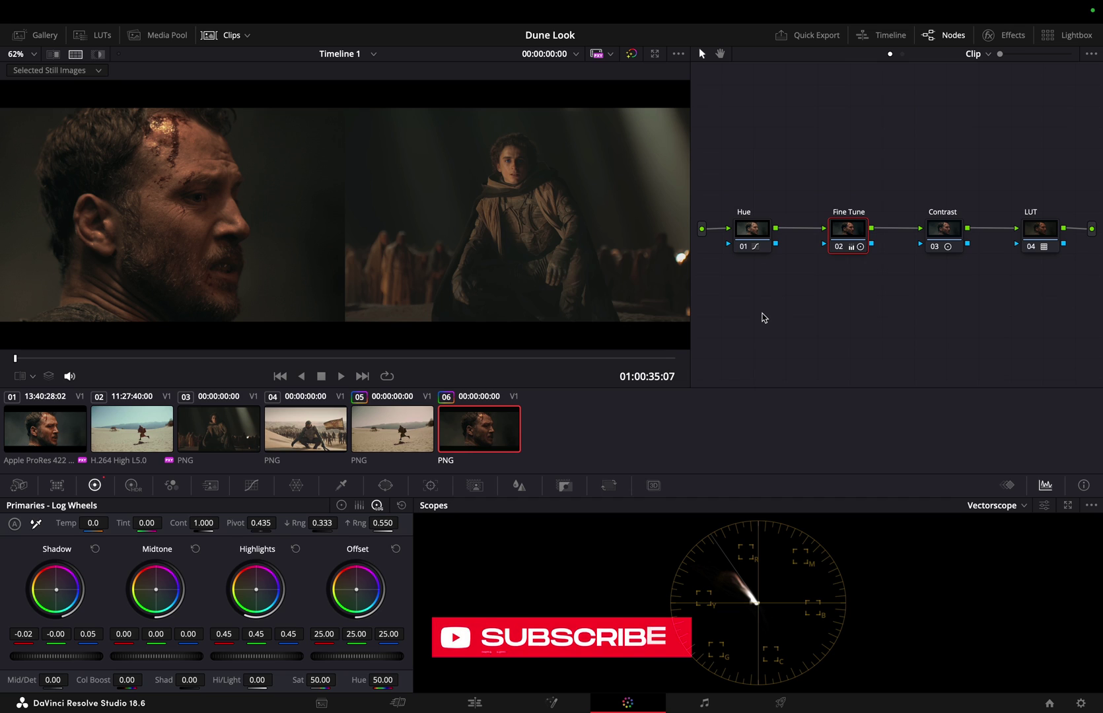
pyautogui.scroll(2, 632, 316)
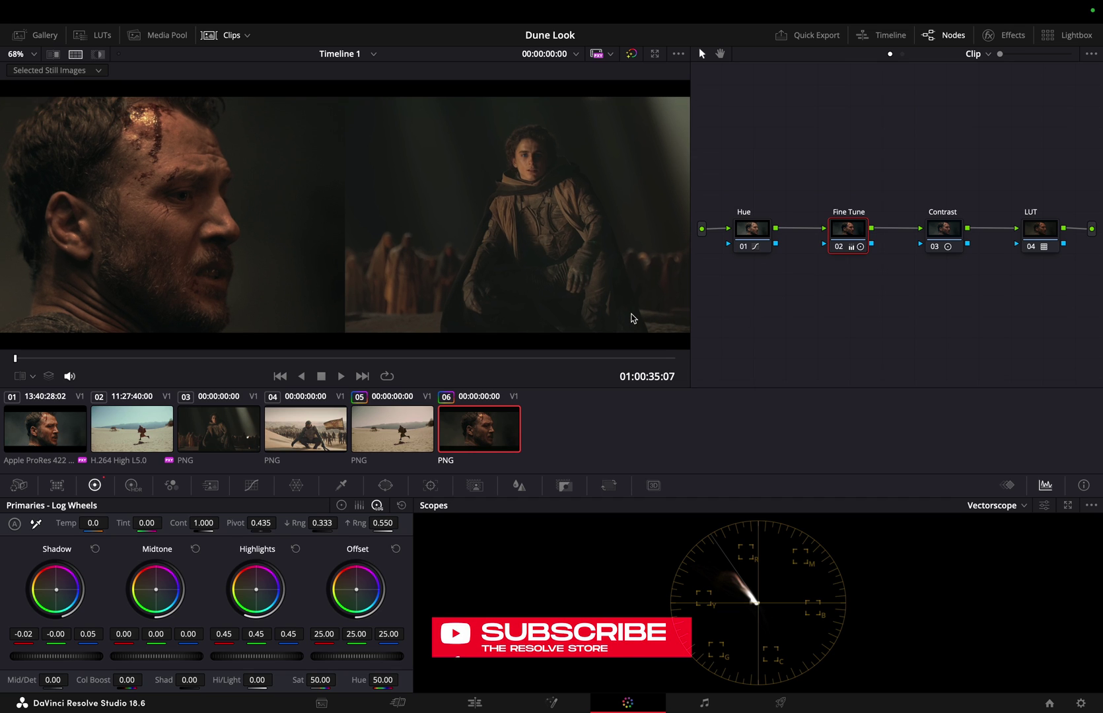